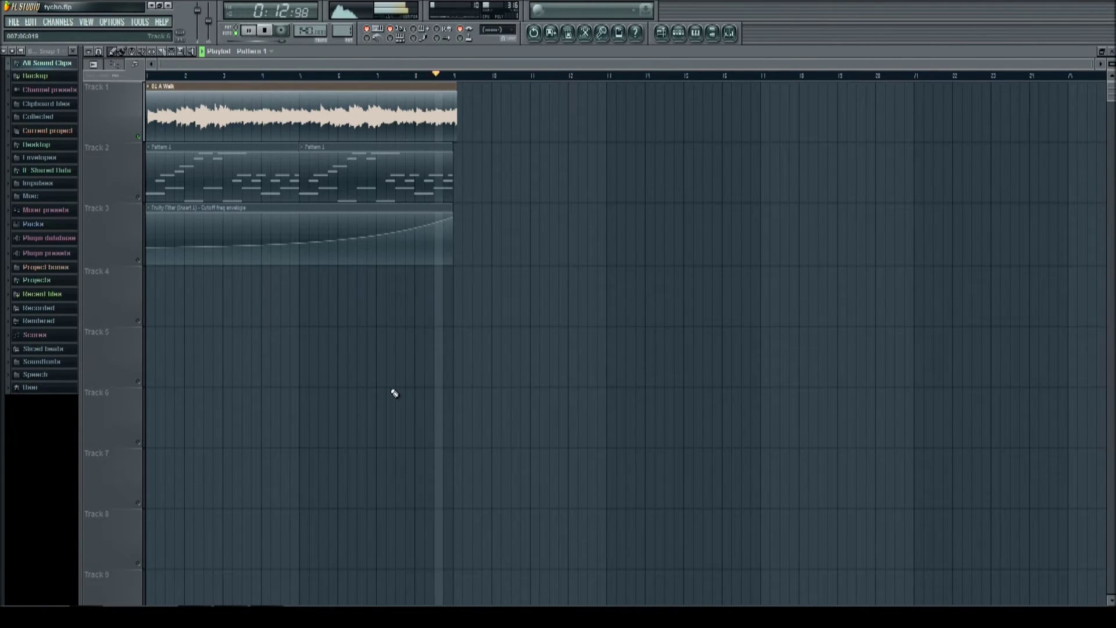
# Mute the A Walk audio track, activate the Pattern 1 and filter envelope tracks, and play them back.
pyautogui.press('space')
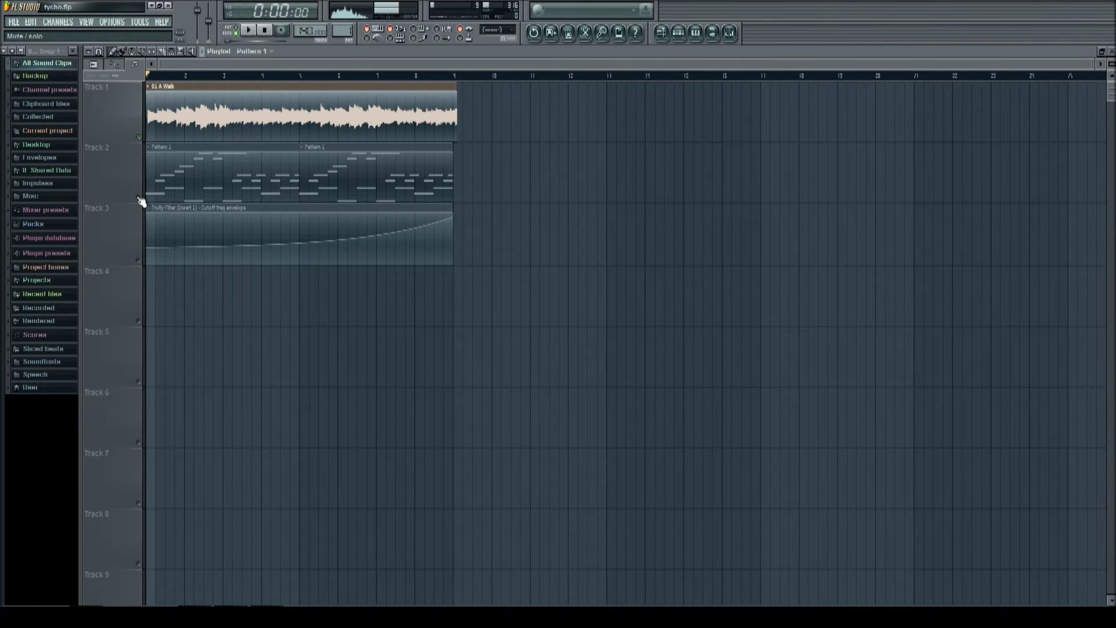
pyautogui.click(139, 256)
pyautogui.press('space')
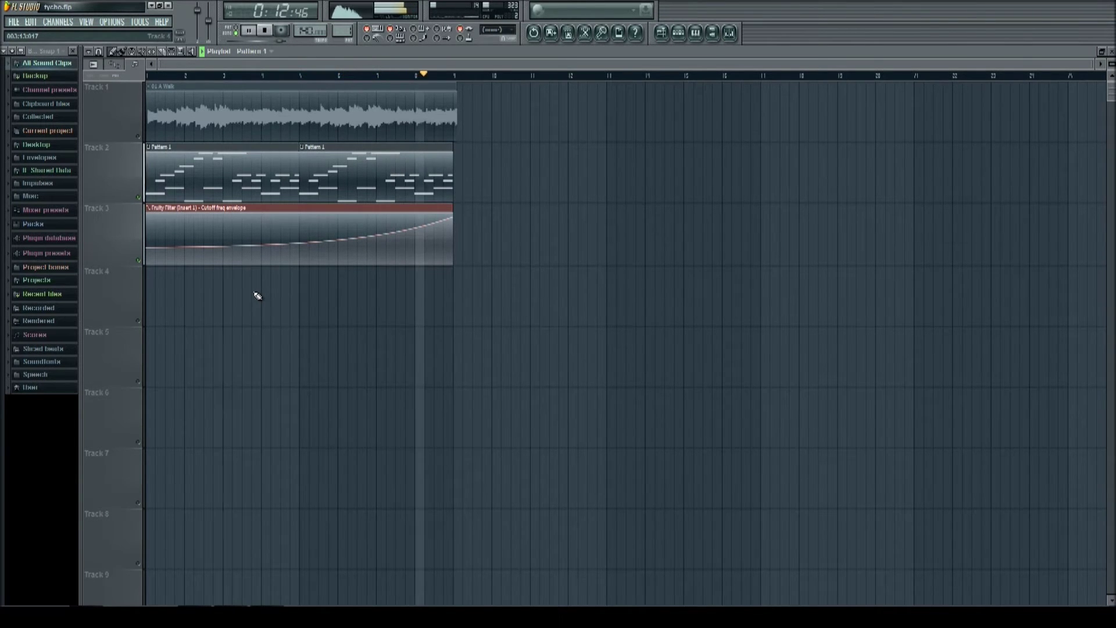
pyautogui.press('space')
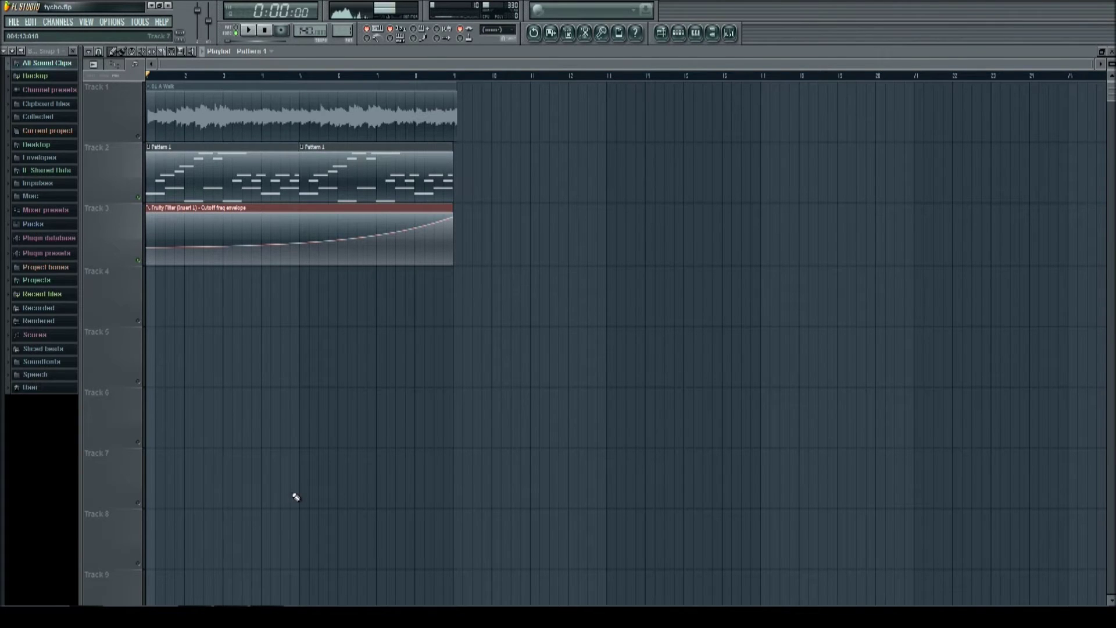
# Open the Helix synth and the mixer, arranging the windows with Helix in front.
pyautogui.click(678, 32)
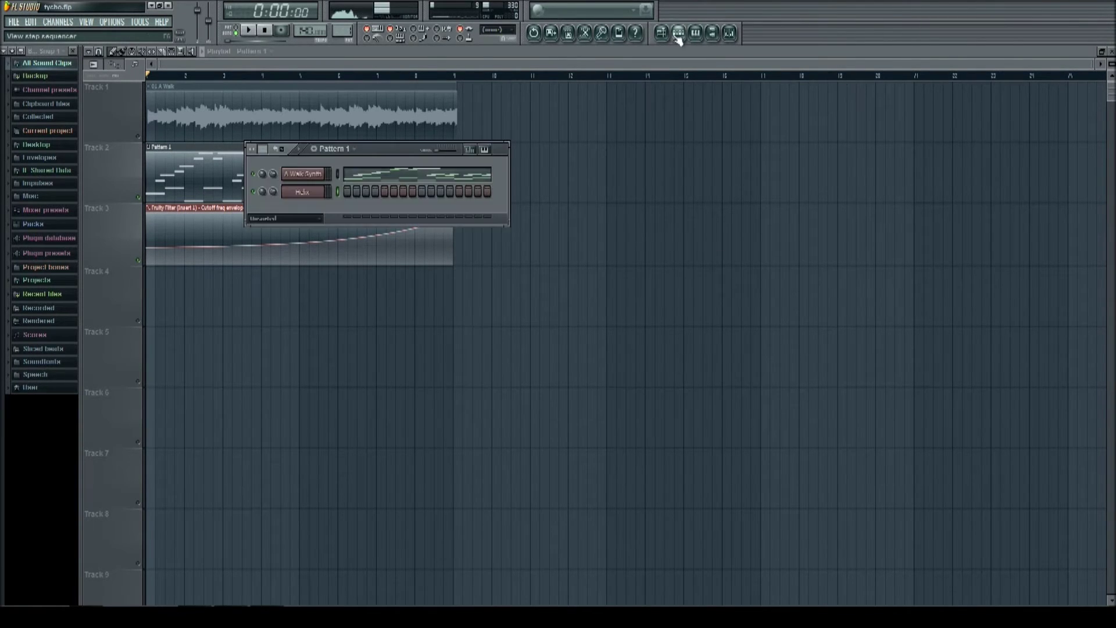
pyautogui.click(315, 195)
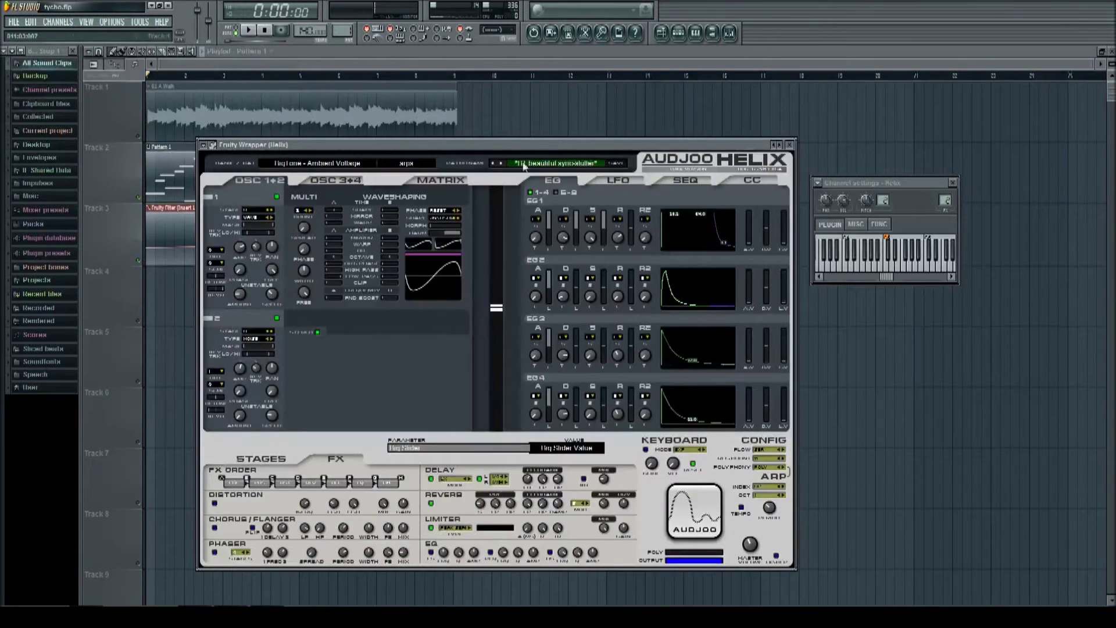
pyautogui.moveTo(441, 145); pyautogui.dragTo(390, 100)
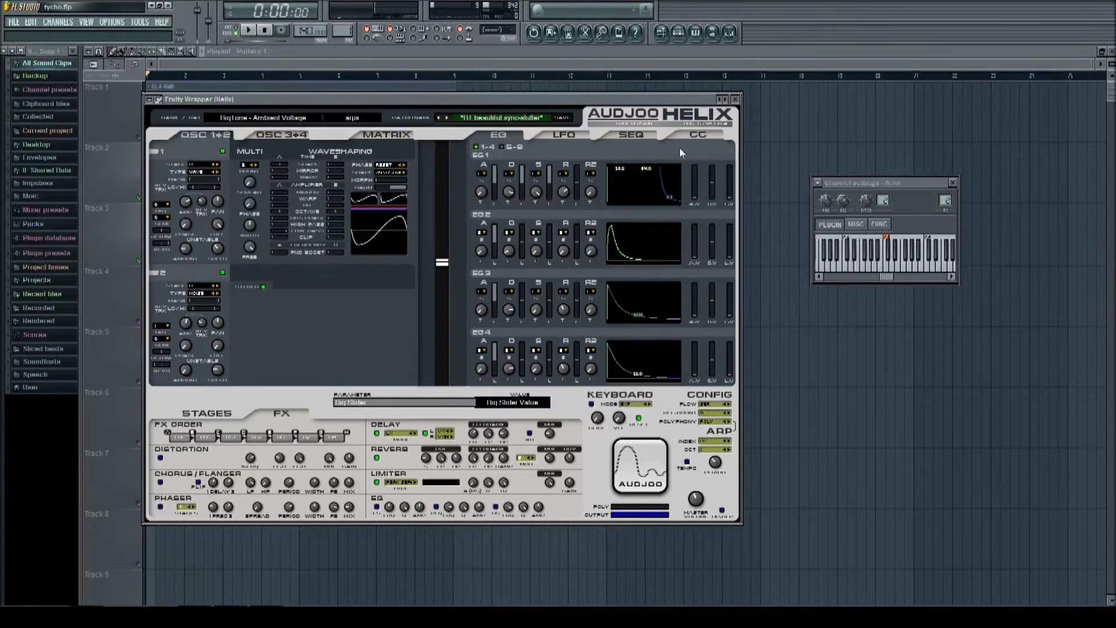
pyautogui.click(678, 33)
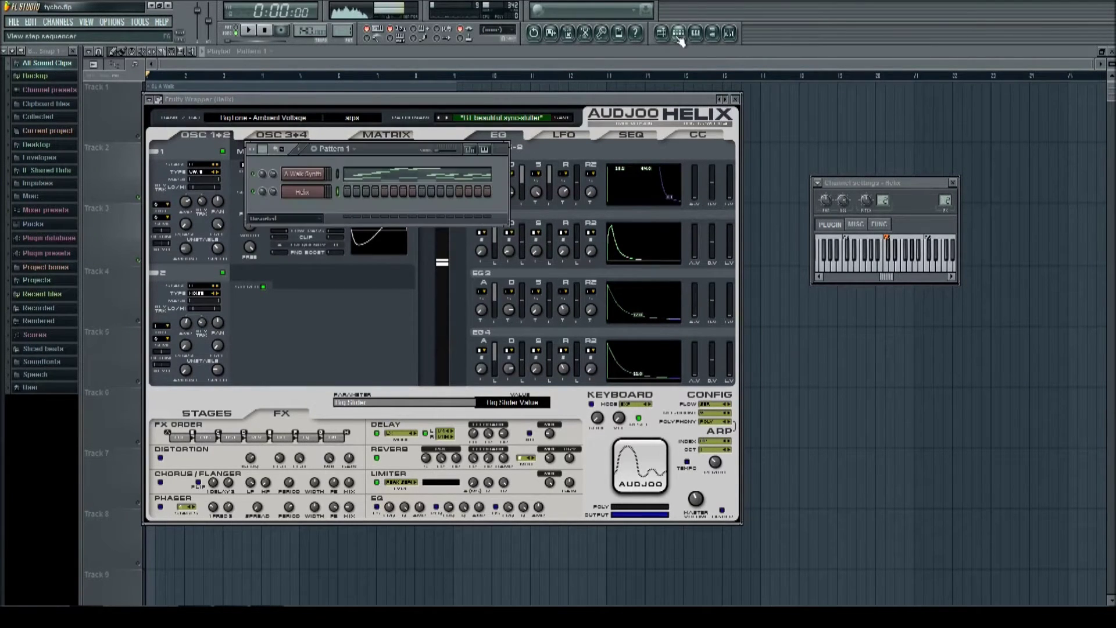
pyautogui.click(308, 192)
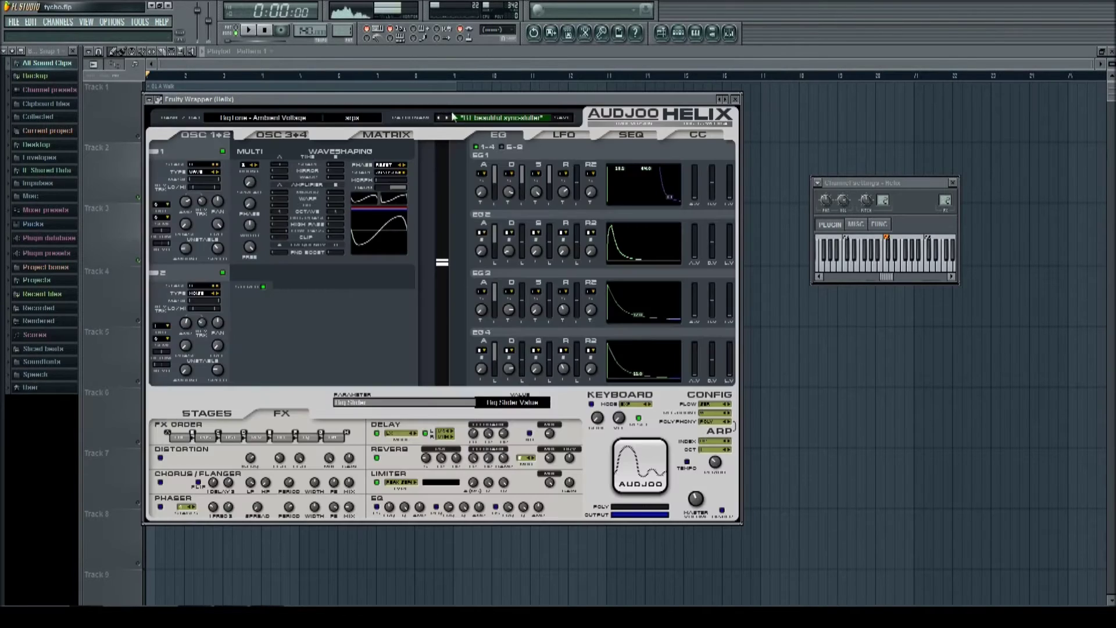
pyautogui.moveTo(452, 99); pyautogui.dragTo(490, 103)
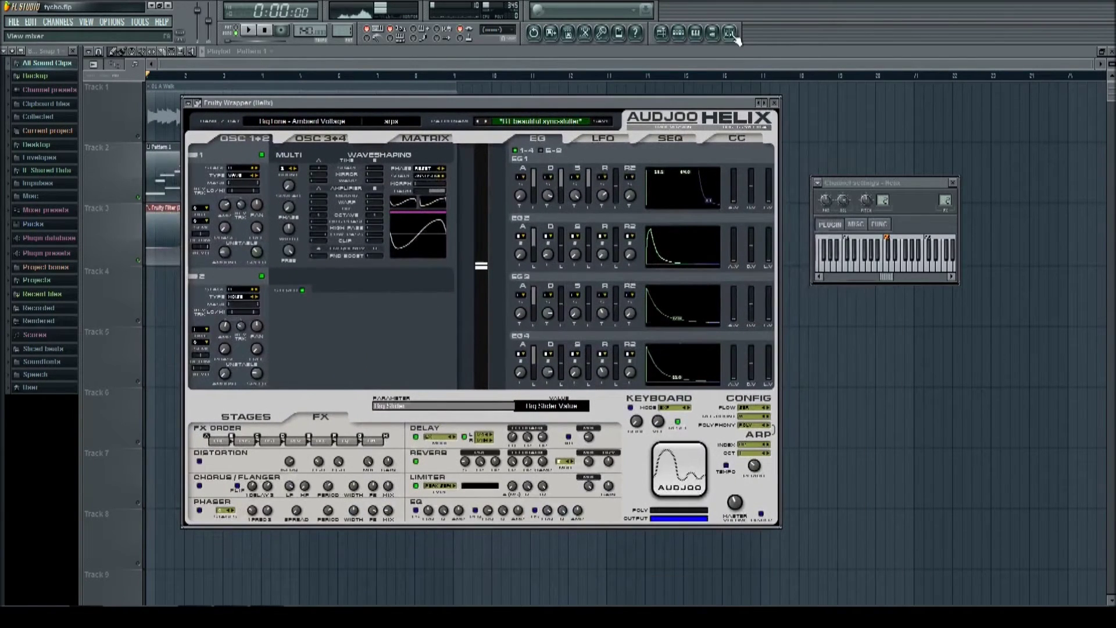
pyautogui.click(731, 34)
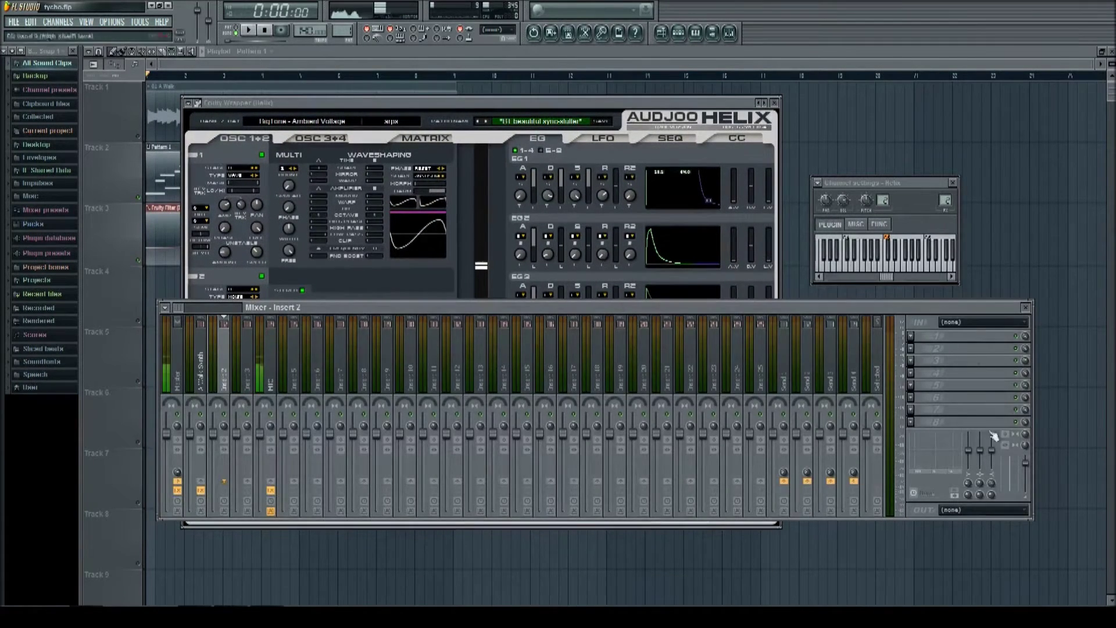
pyautogui.click(546, 150)
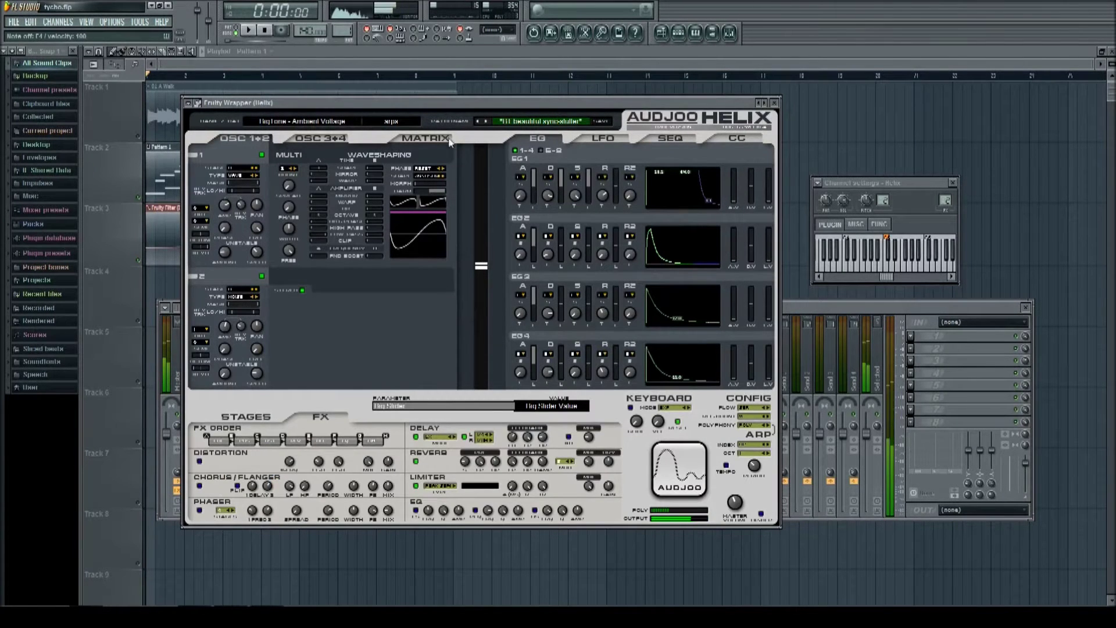
# Load the pm whiner (mw) patch from Helix's leads category.
pyautogui.click(399, 123)
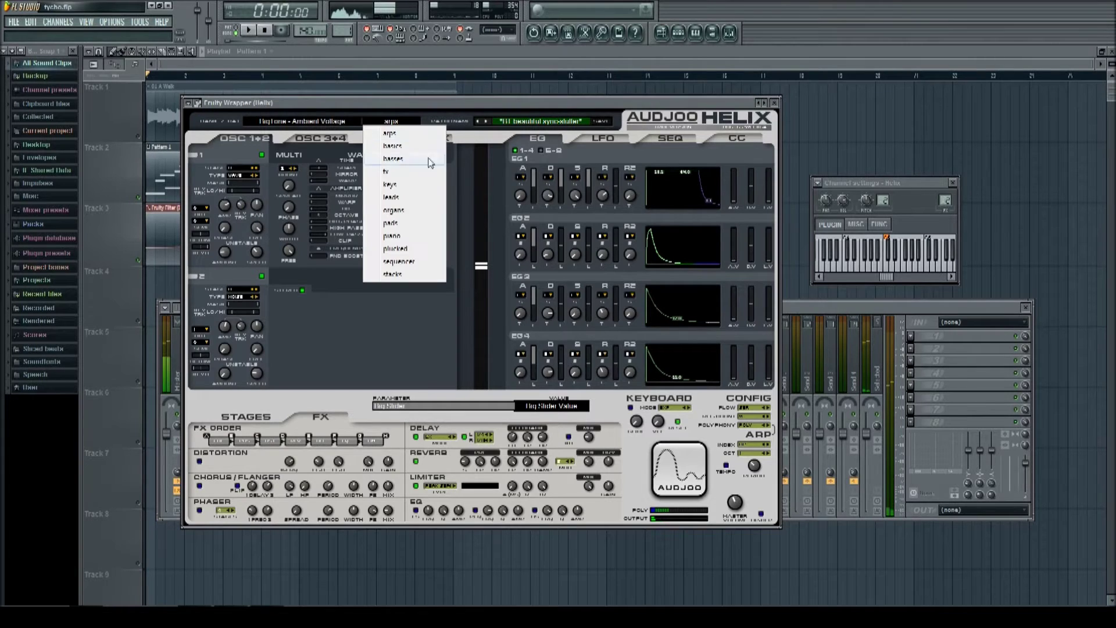
pyautogui.click(431, 197)
pyautogui.click(539, 124)
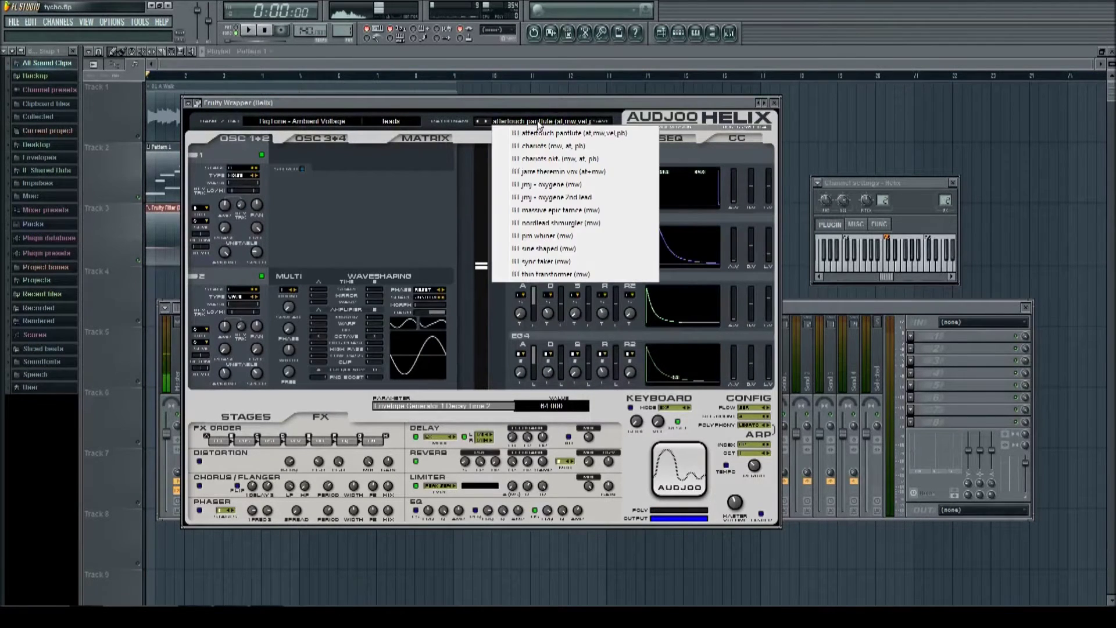
pyautogui.click(550, 236)
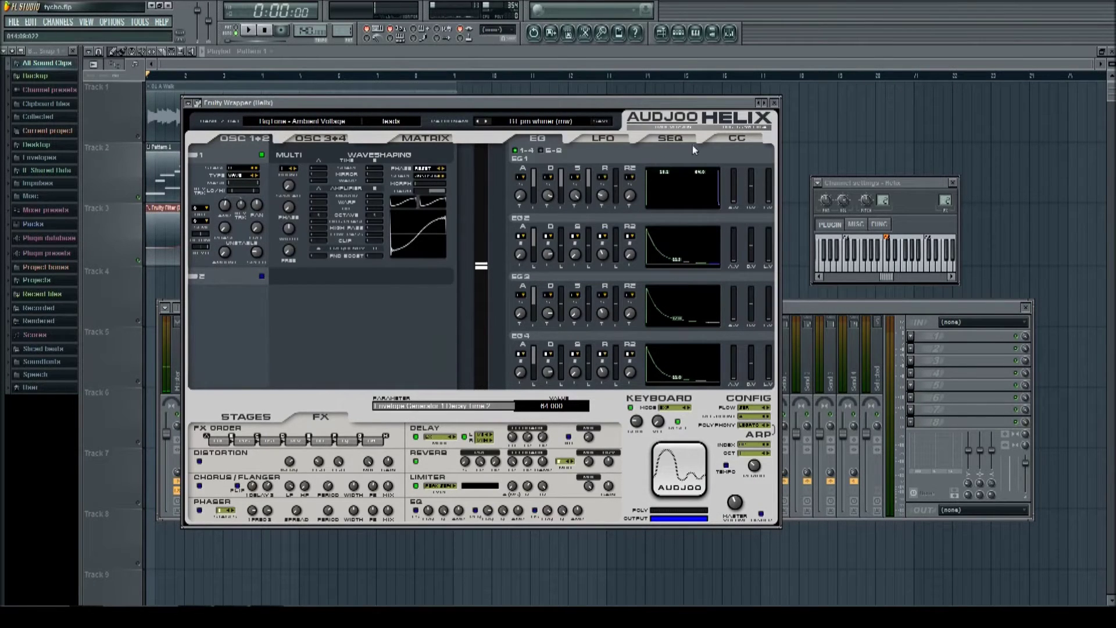
# Switch to Pattern 2 and review its Helix part in the piano roll and by playback.
pyautogui.scroll(1, 343, 29)
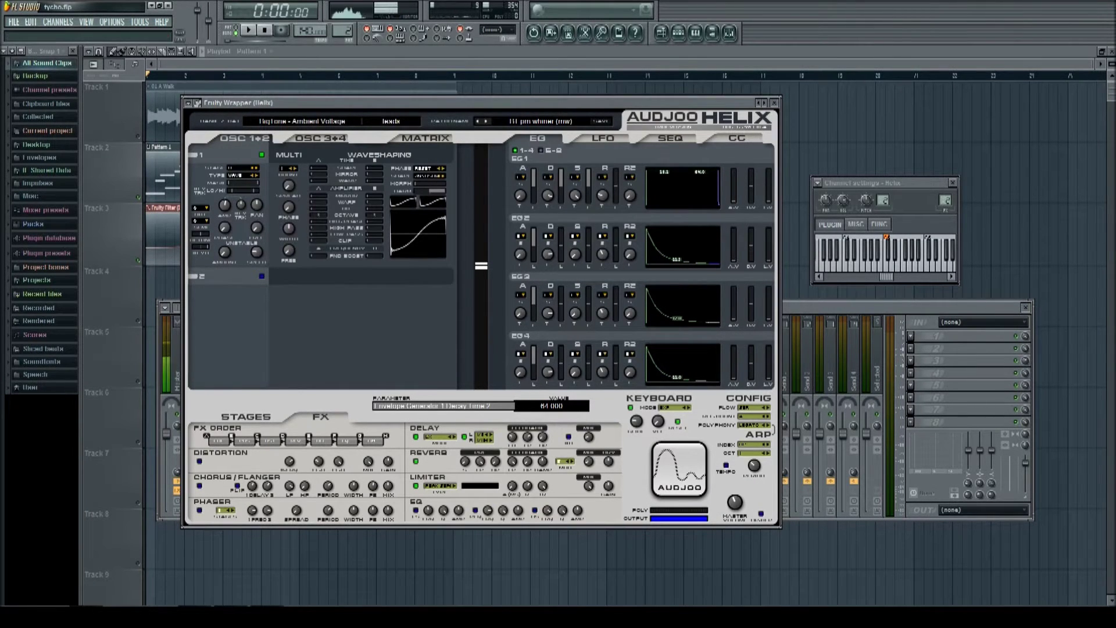
pyautogui.click(679, 33)
pyautogui.click(387, 200)
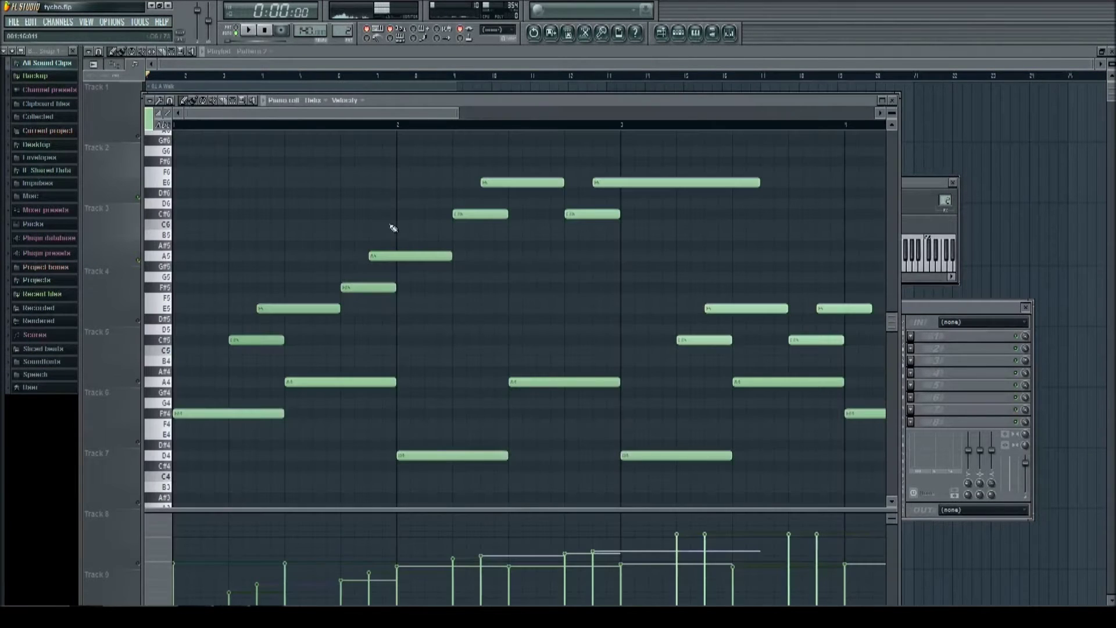
pyautogui.click(894, 101)
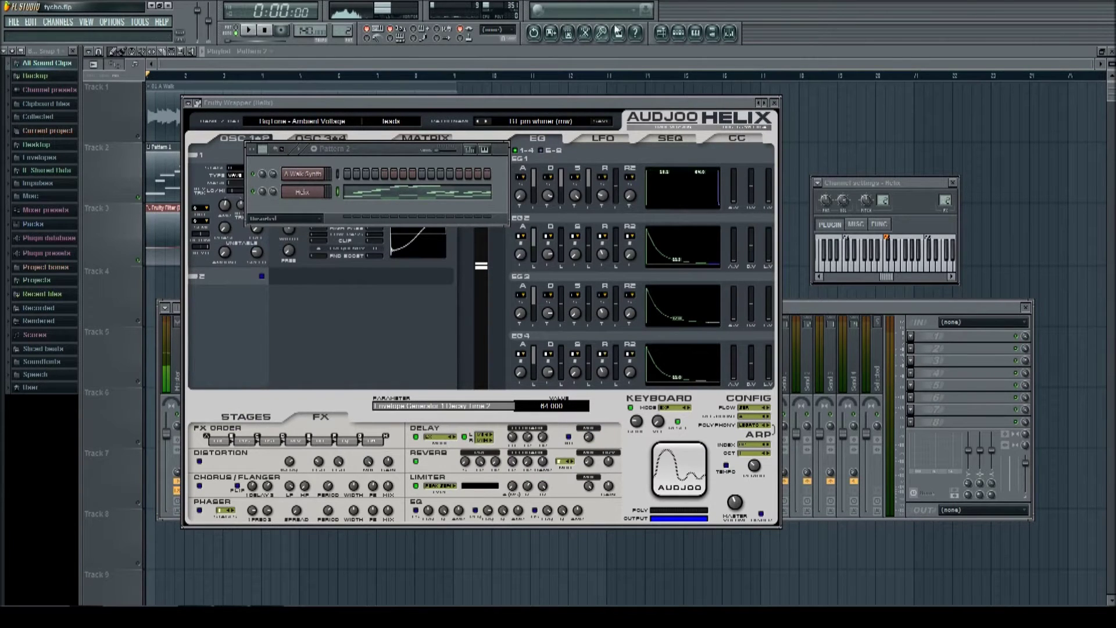
pyautogui.click(248, 30)
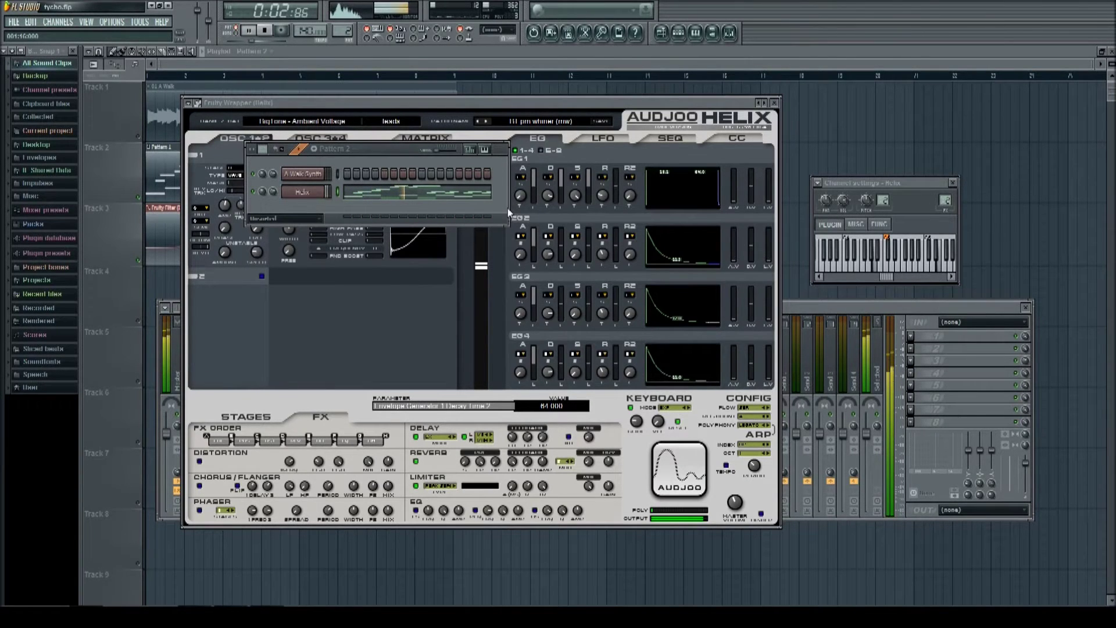
pyautogui.press('space')
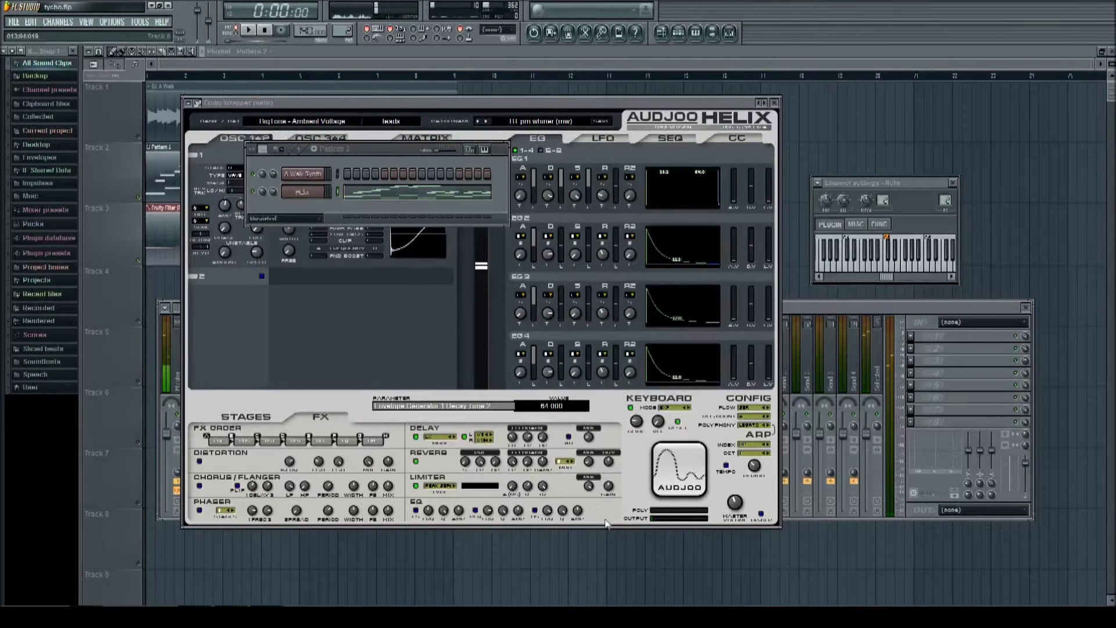
# Turn off the Helix keyboard switch, set the polyphony mode to POLY, and audition the pattern.
pyautogui.click(631, 407)
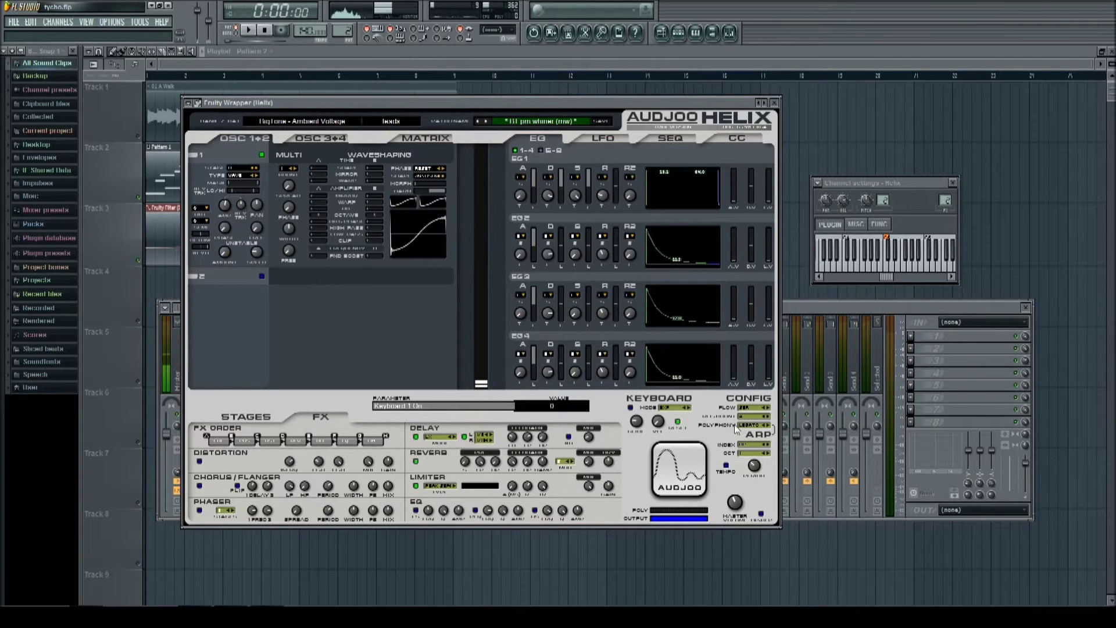
pyautogui.click(752, 431)
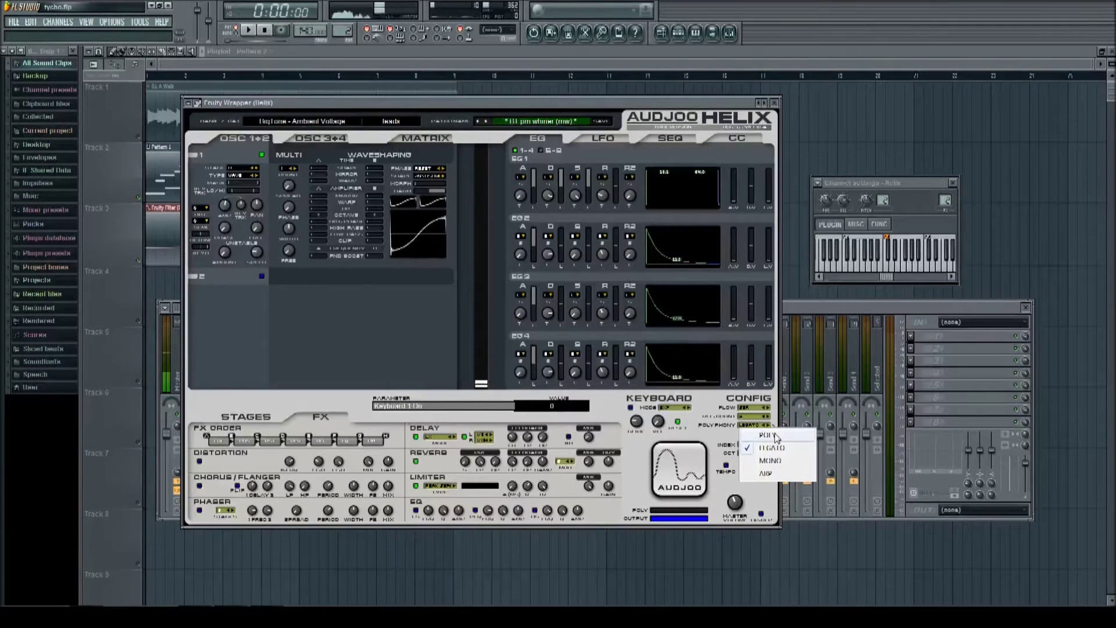
pyautogui.click(754, 452)
pyautogui.press('space')
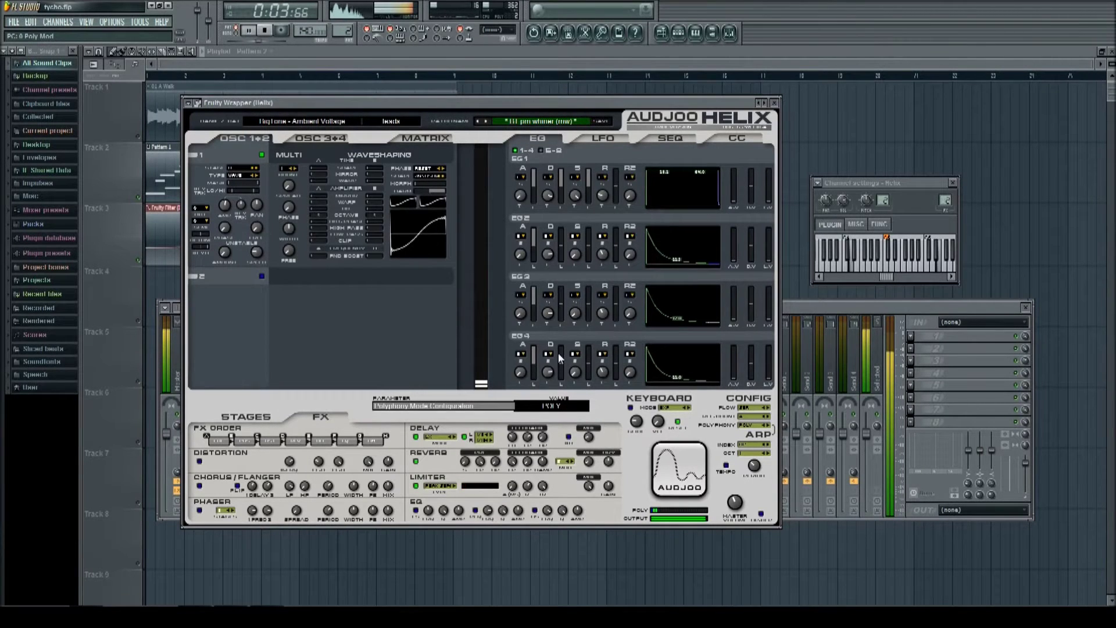
pyautogui.press('space')
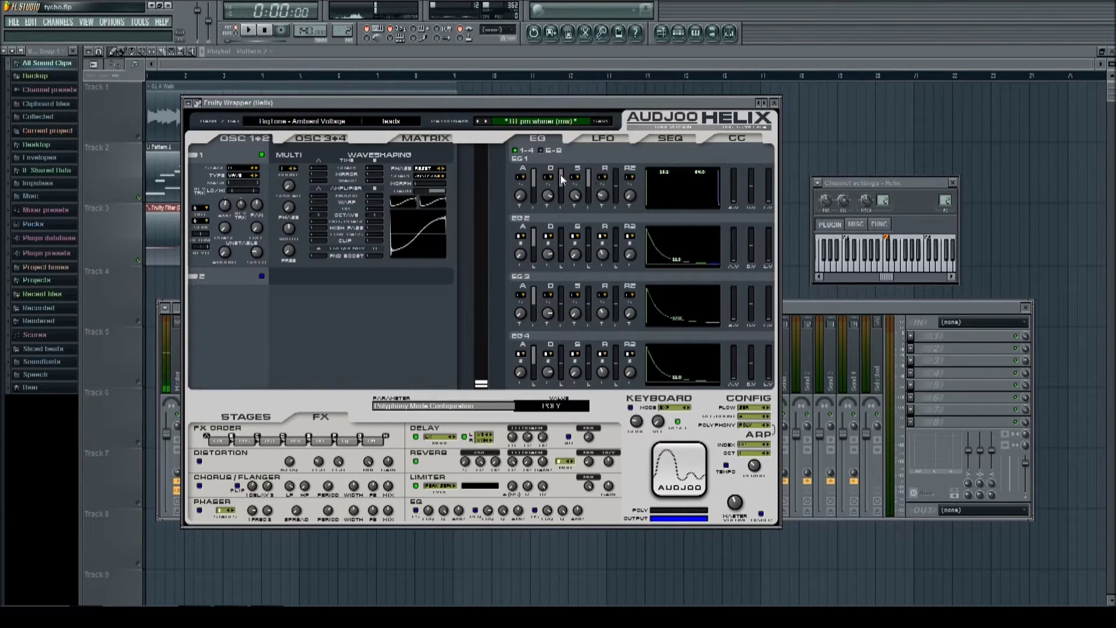
# Shorten Envelope Generator 1's decay and release times and set its sustain level to 0.
pyautogui.moveTo(562, 179)
pyautogui.mouseDown()
pyautogui.moveTo(562, 203)
pyautogui.moveTo(588, 204)
pyautogui.moveTo(575, 196)
pyautogui.mouseUp()
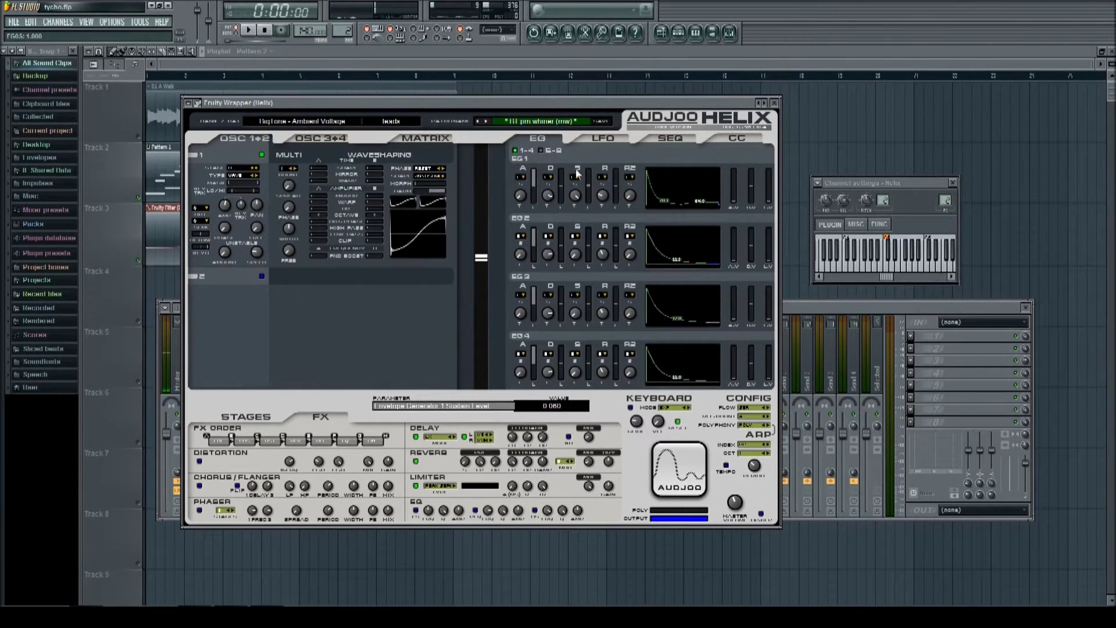
pyautogui.moveTo(548, 195)
pyautogui.mouseDown()
pyautogui.moveTo(548, 213)
pyautogui.moveTo(554, 201)
pyautogui.moveTo(556, 216)
pyautogui.moveTo(552, 203)
pyautogui.moveTo(578, 204)
pyautogui.moveTo(583, 223)
pyautogui.moveTo(575, 214)
pyautogui.mouseUp()
pyautogui.moveTo(604, 200); pyautogui.dragTo(605, 201)
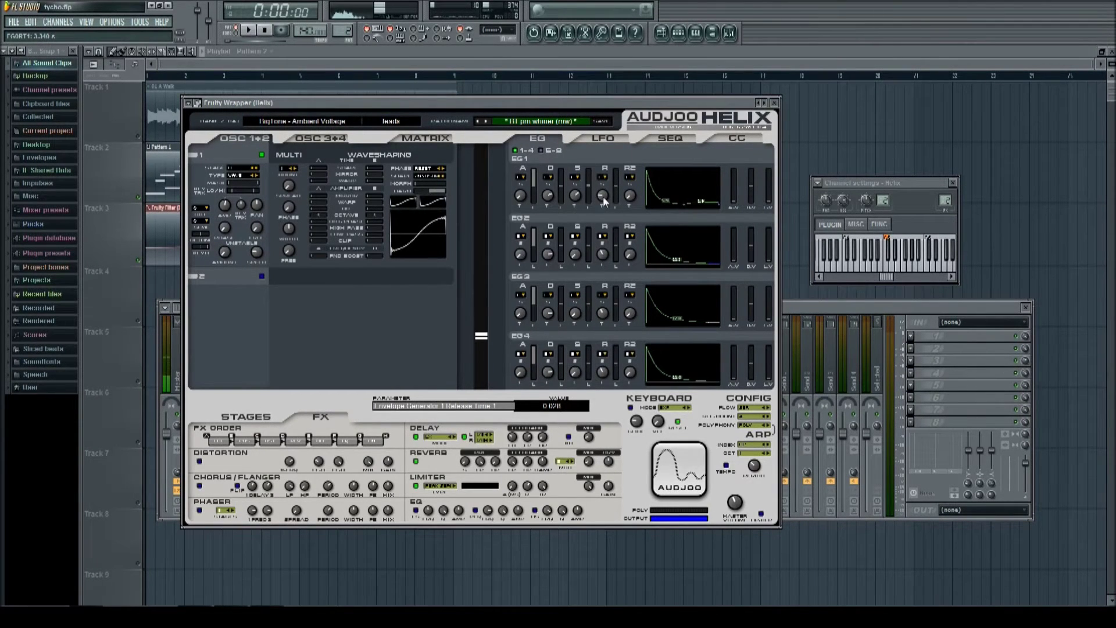
pyautogui.click(576, 198)
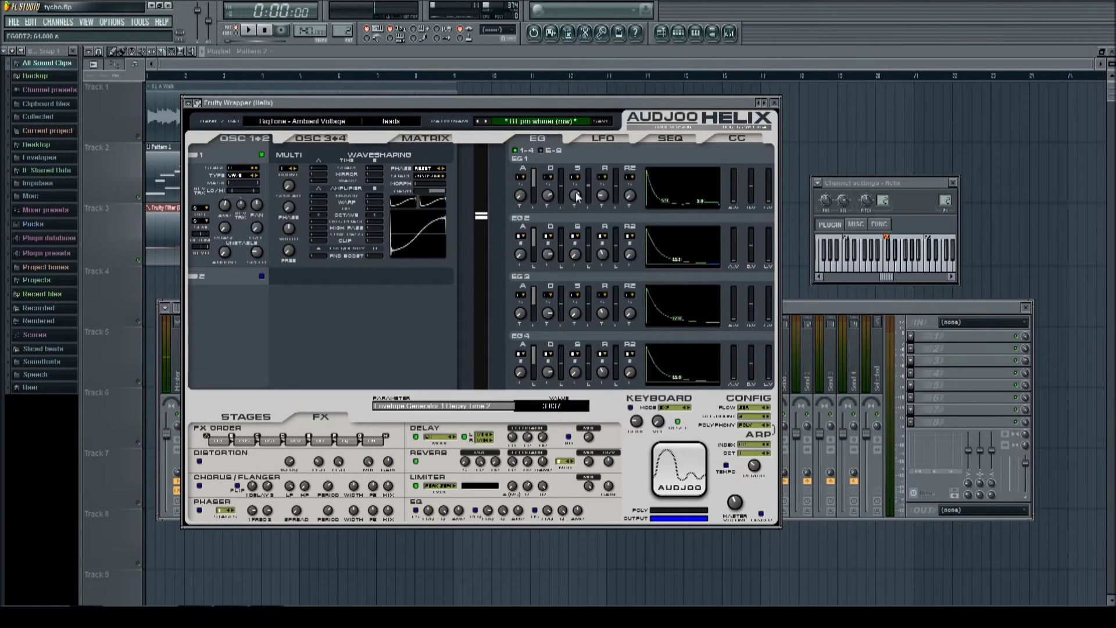
pyautogui.click(588, 183)
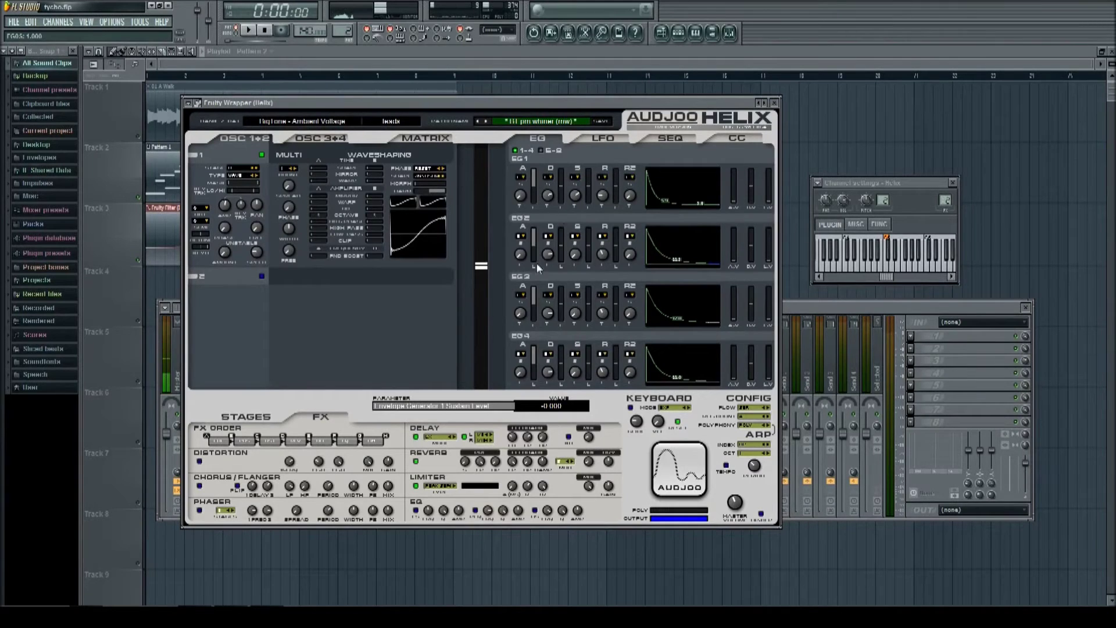
# Fine-tune Envelope Generator 1's first decay time while the pattern plays.
pyautogui.press('space')
pyautogui.click(548, 198)
pyautogui.moveTo(548, 203); pyautogui.dragTo(548, 205)
pyautogui.press('space')
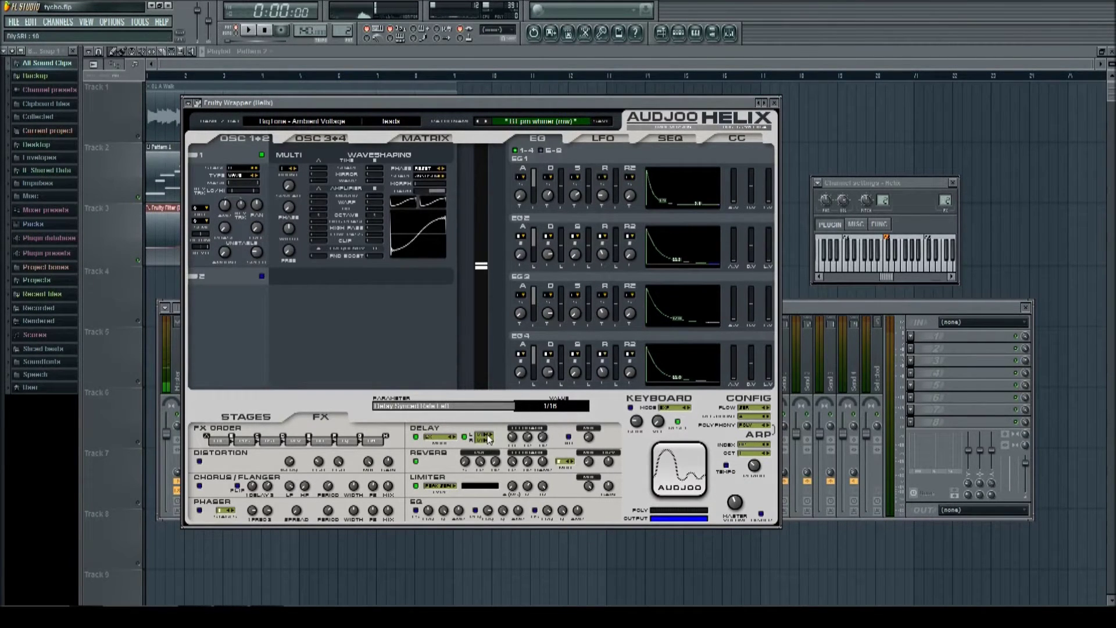
# Adjust the delay's synced rates, with the right side at 1/4, and set the delay mix to 0.363.
pyautogui.scroll(4, 493, 439)
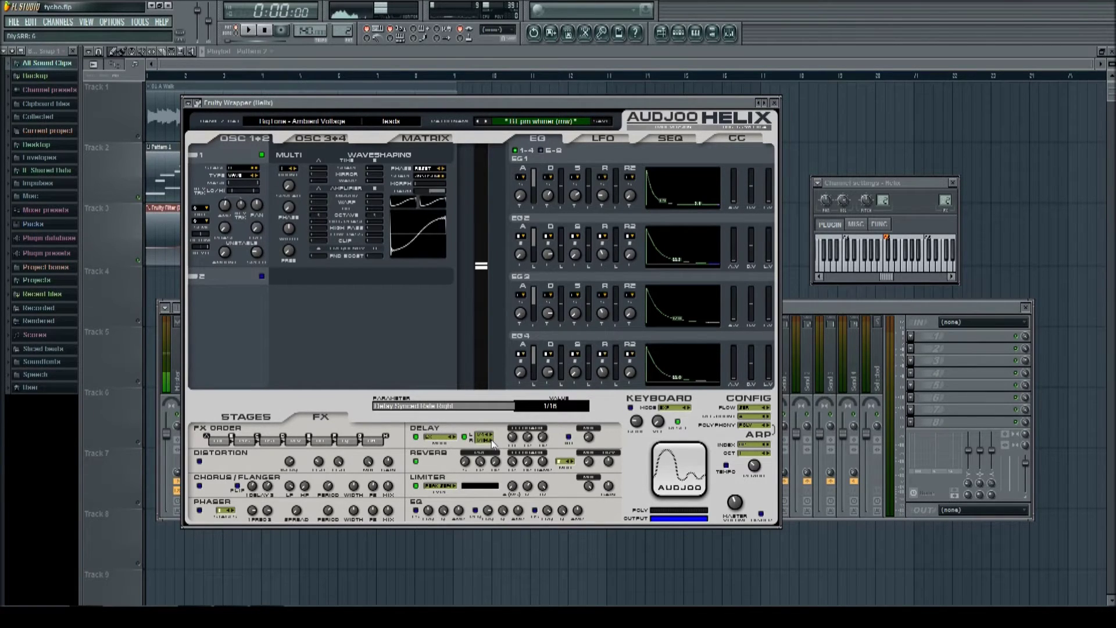
pyautogui.scroll(3, 490, 445)
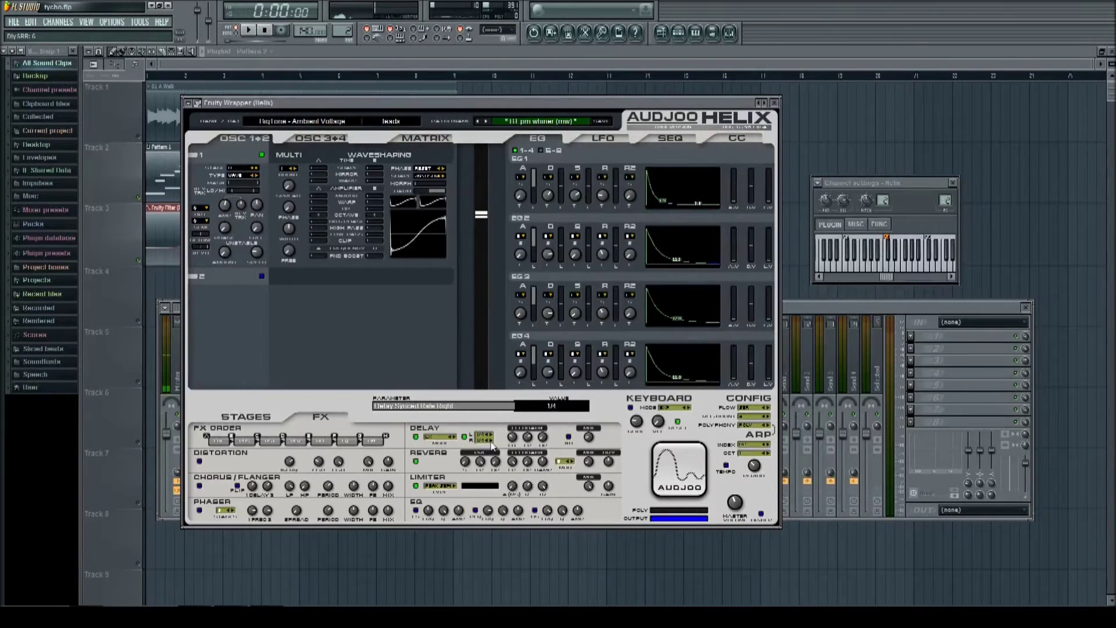
pyautogui.scroll(2, 487, 444)
pyautogui.scroll(2, 588, 437)
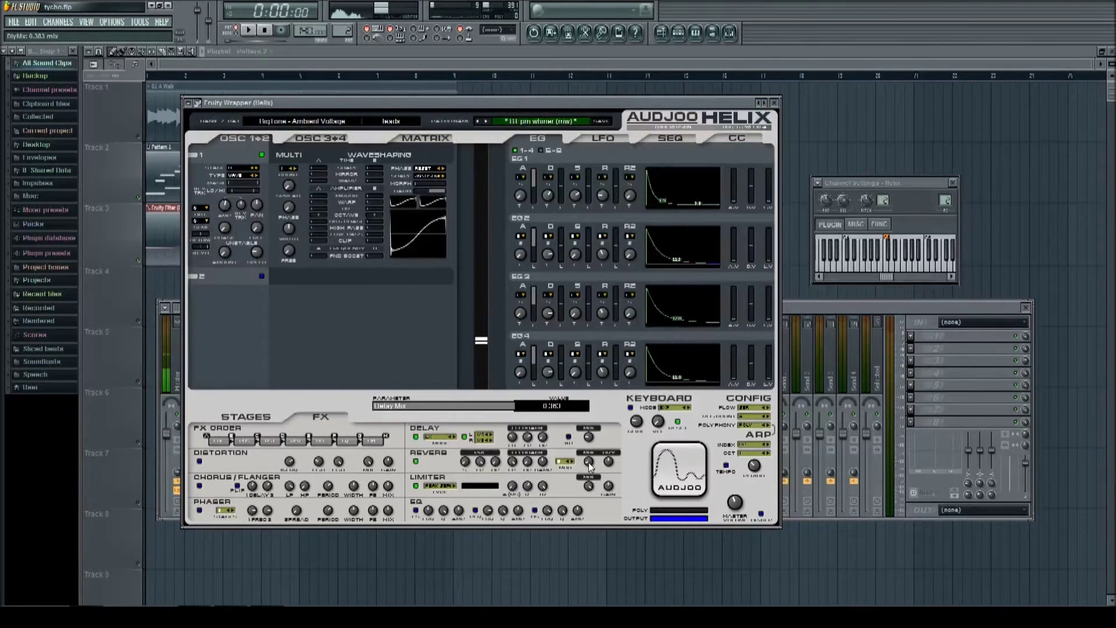
# Set the reverb wet mix to 0.454 and the limiter gain to 1.395.
pyautogui.scroll(2, 589, 463)
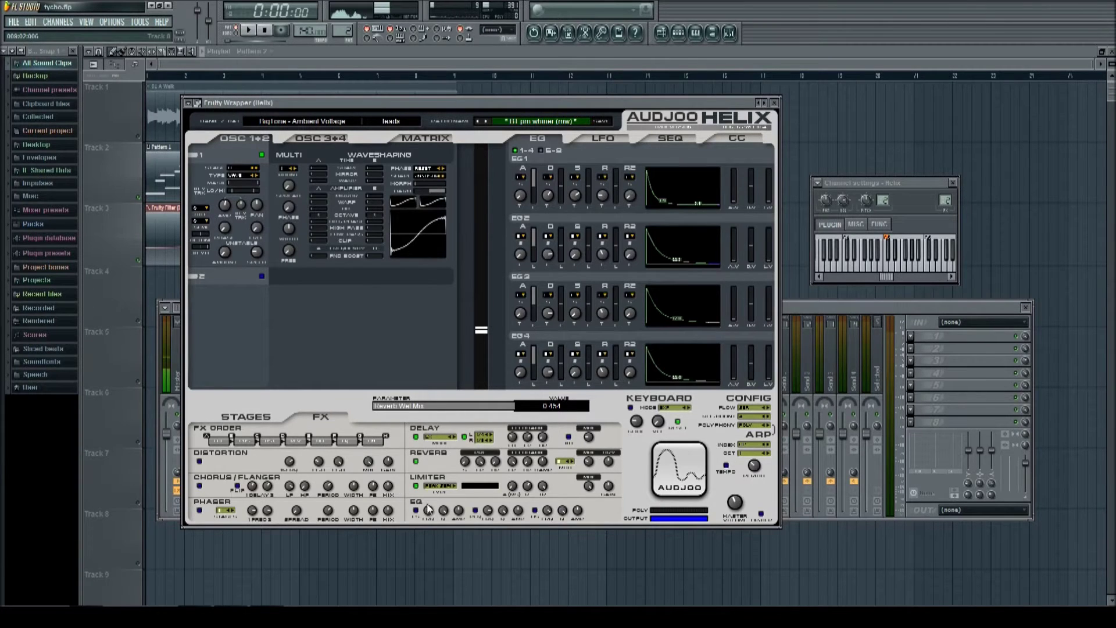
pyautogui.scroll(2, 609, 486)
pyautogui.scroll(2, 608, 486)
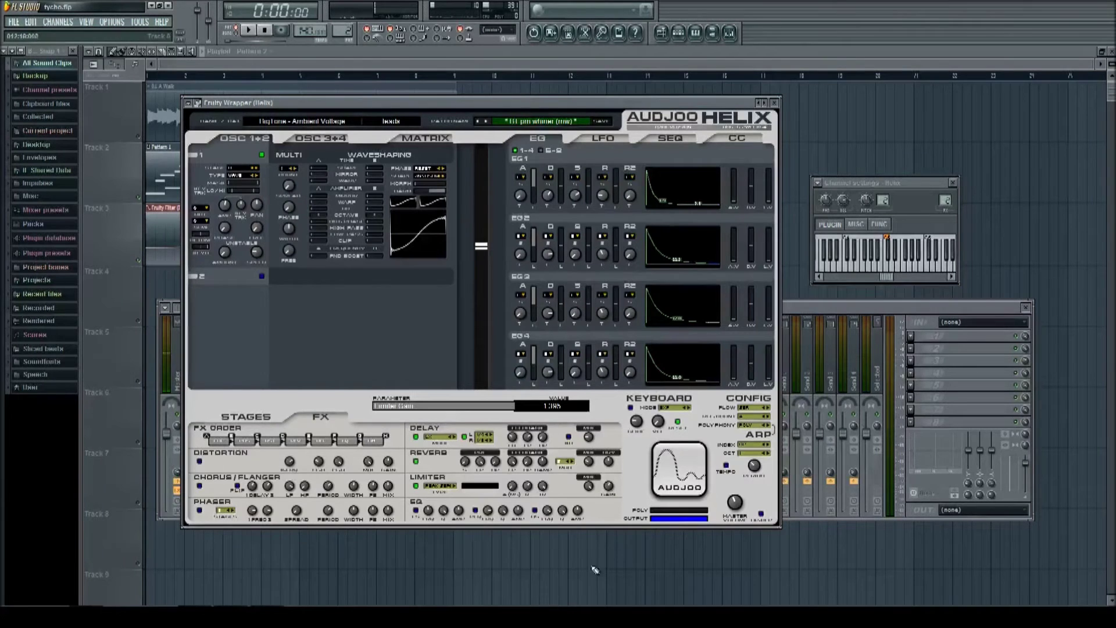
# Turn on the equalizer's high shelf and set its frequency to about 1502.
pyautogui.click(534, 510)
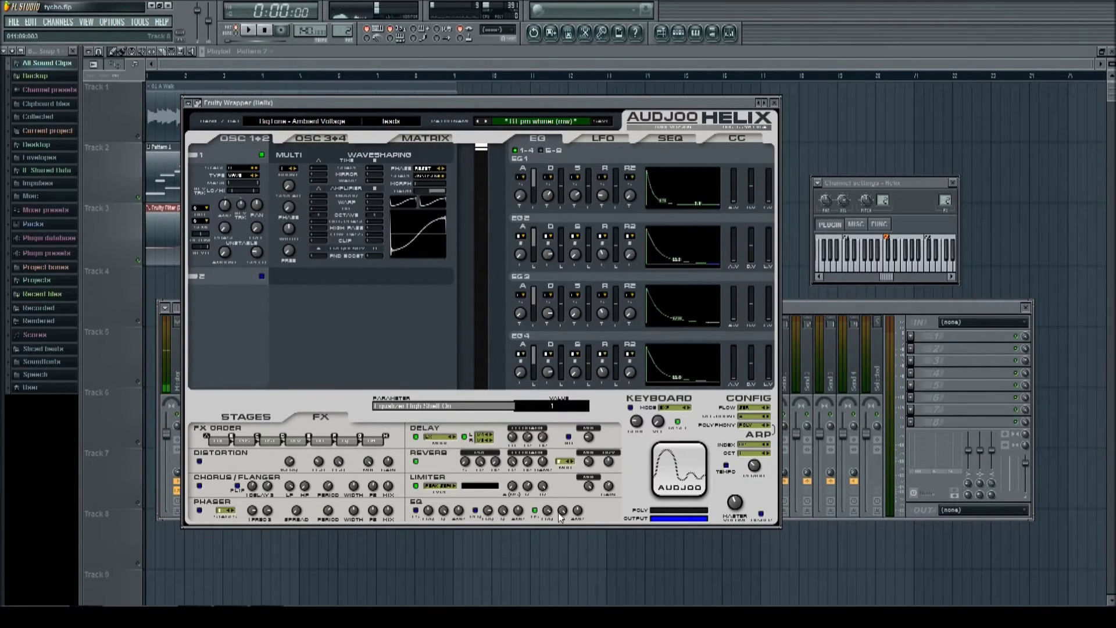
pyautogui.scroll(2, 547, 510)
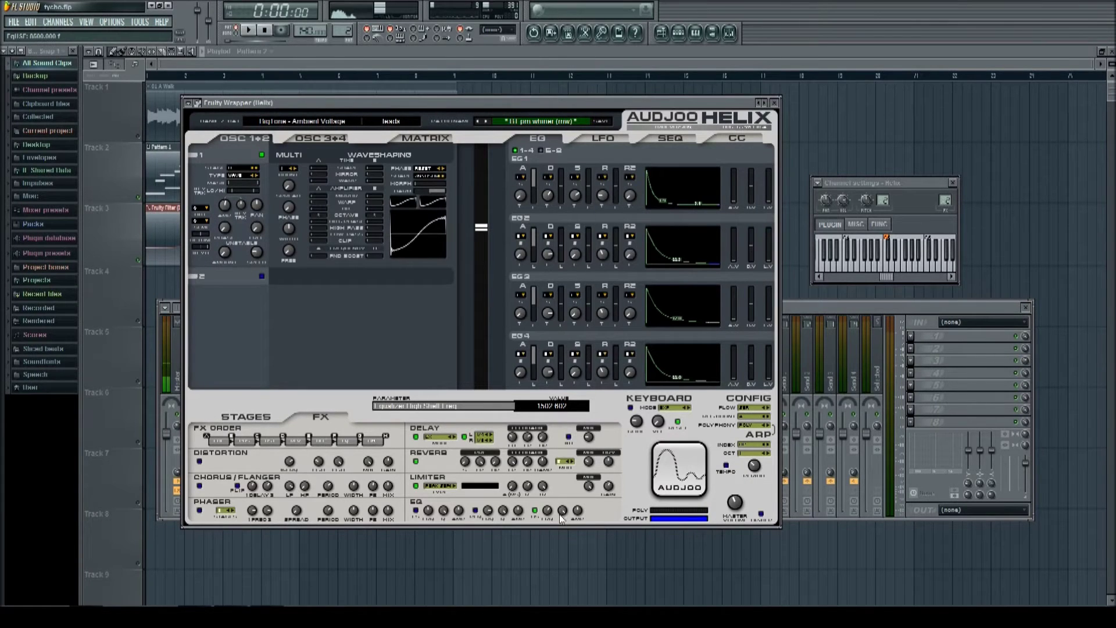
# Raise the equalizer high shelf's Q, set its amp to about 2.660, and lower the master volume during playback.
pyautogui.scroll(2, 562, 511)
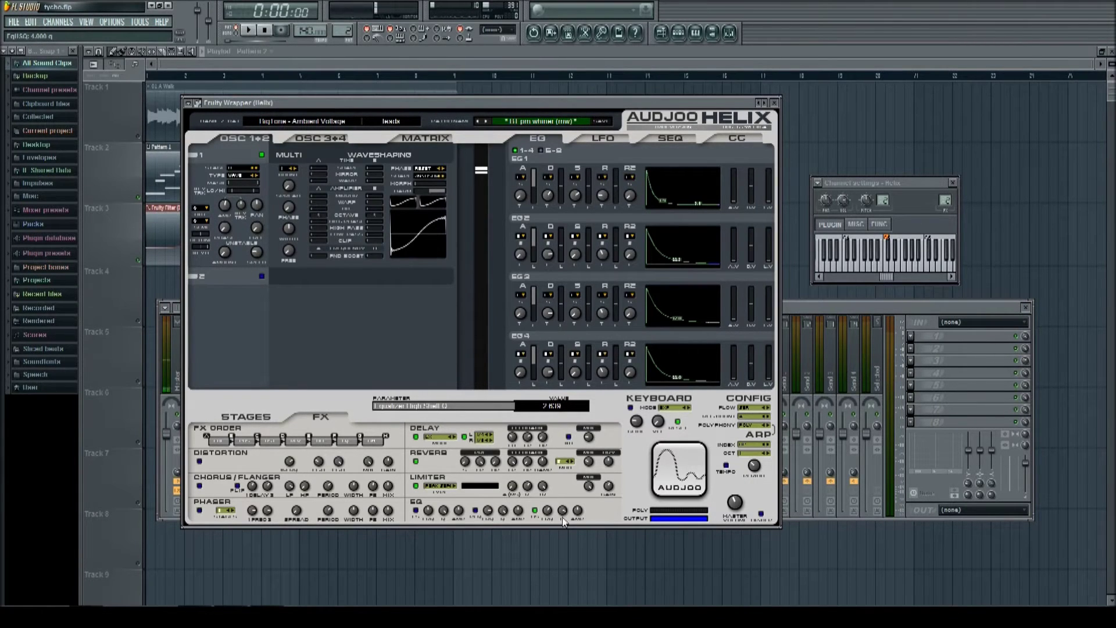
pyautogui.scroll(2, 577, 511)
pyautogui.scroll(2, 577, 511)
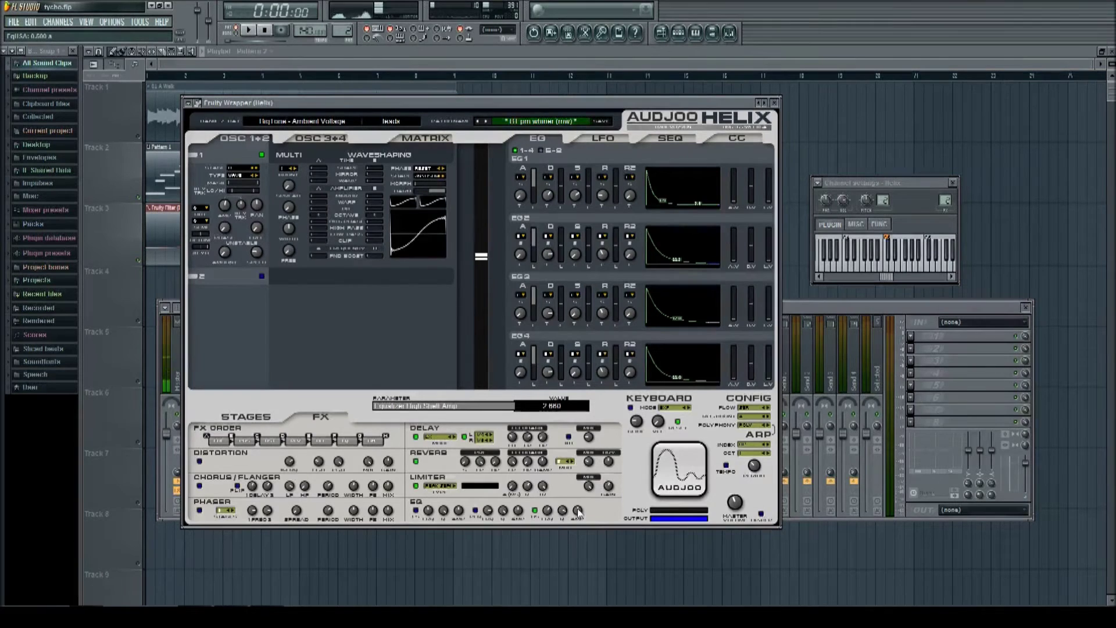
pyautogui.press('space')
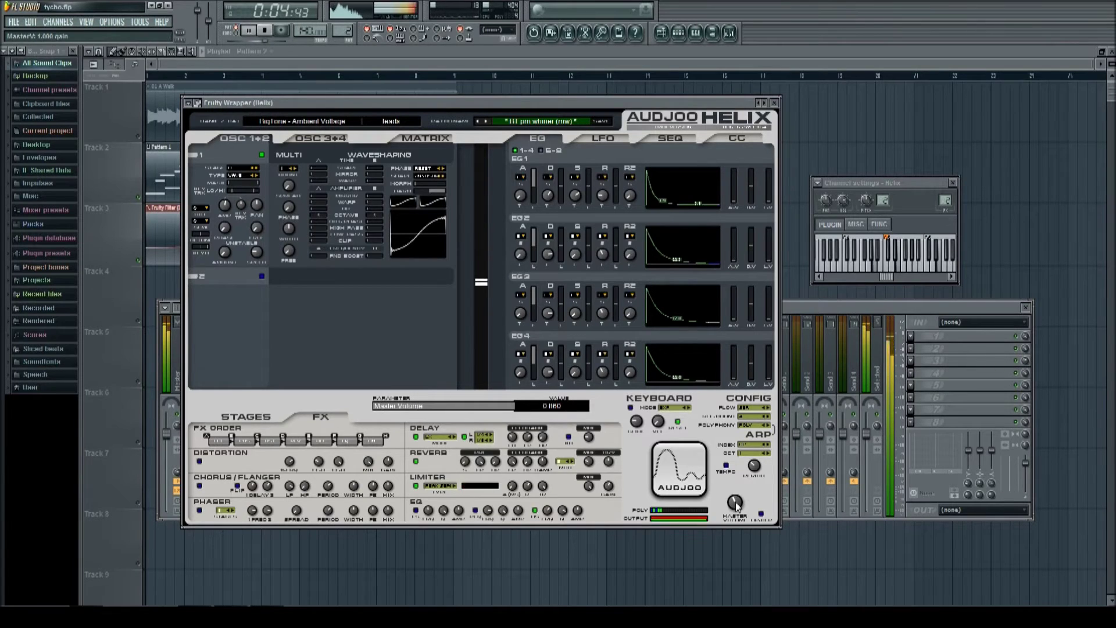
pyautogui.press('space')
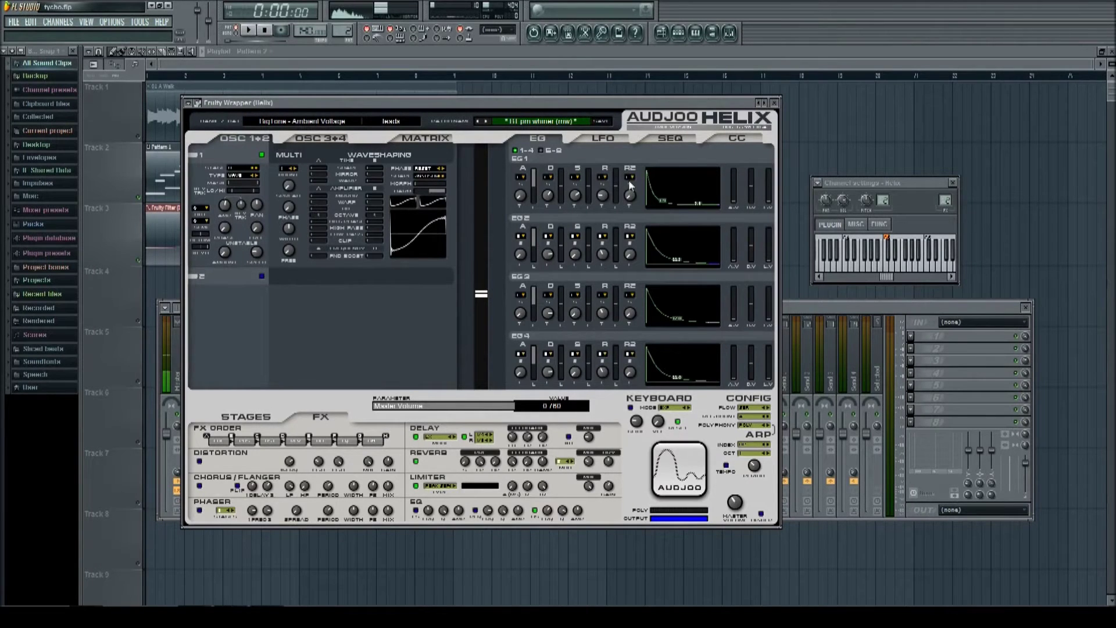
# Load Fruity Delay 2 in Insert 2's second effect slot, adjust its input volume and dry level, and audition the pattern.
pyautogui.click(910, 350)
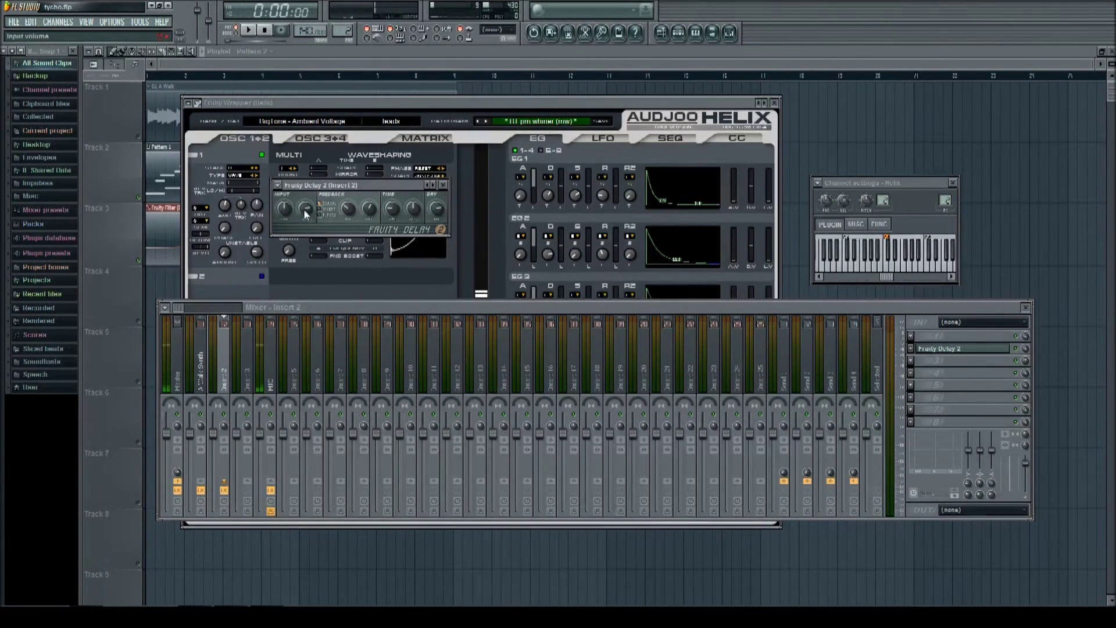
pyautogui.moveTo(303, 208); pyautogui.dragTo(303, 208)
pyautogui.moveTo(437, 214); pyautogui.dragTo(437, 214)
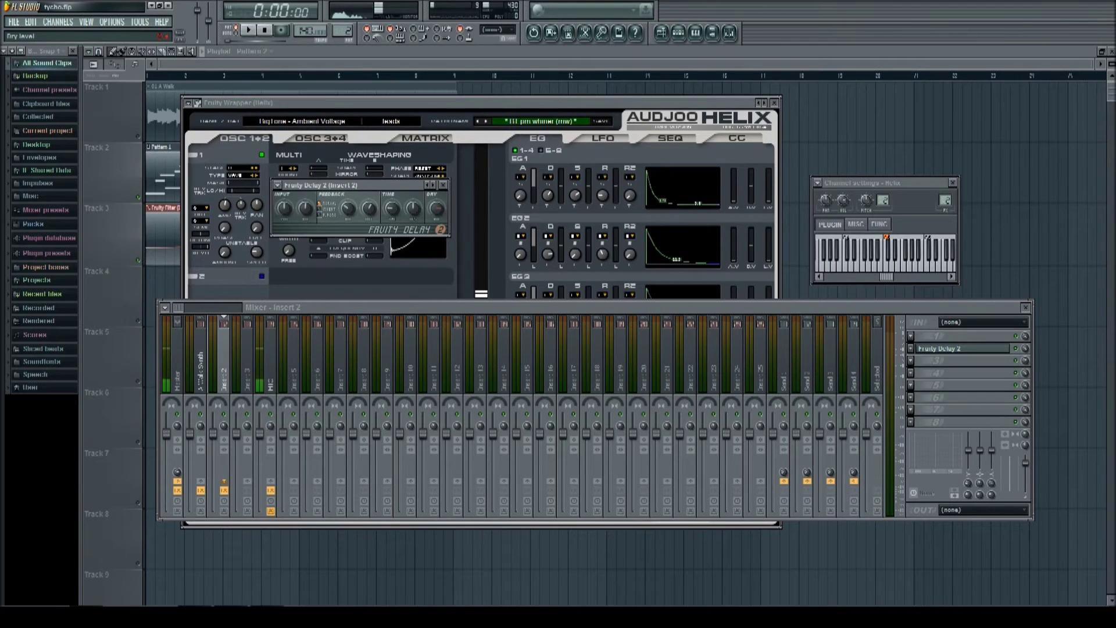
pyautogui.press('space')
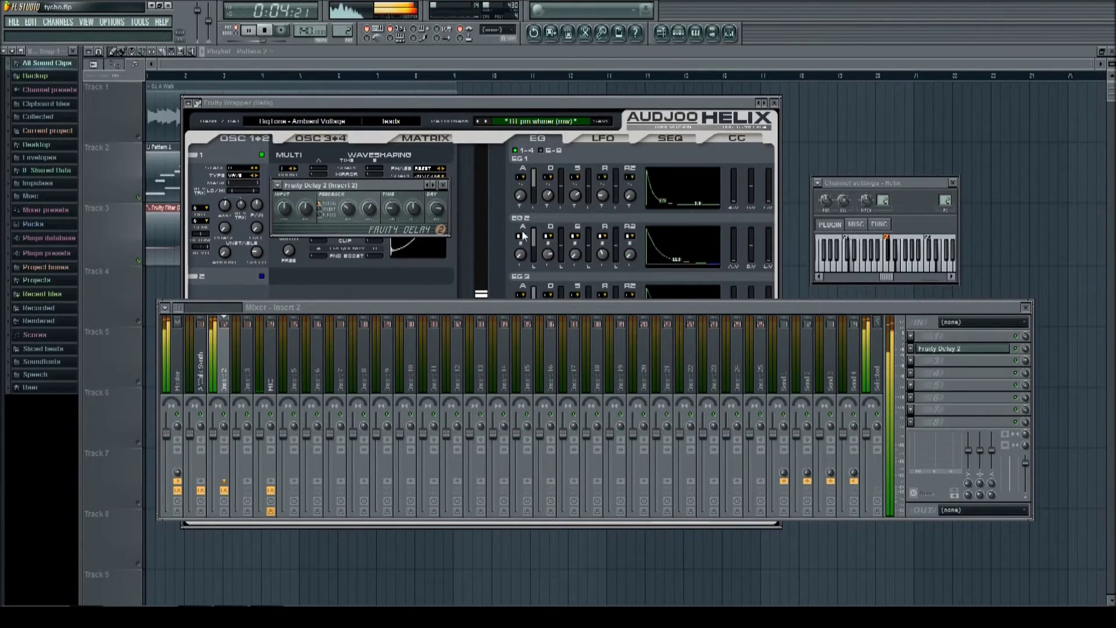
pyautogui.press('space')
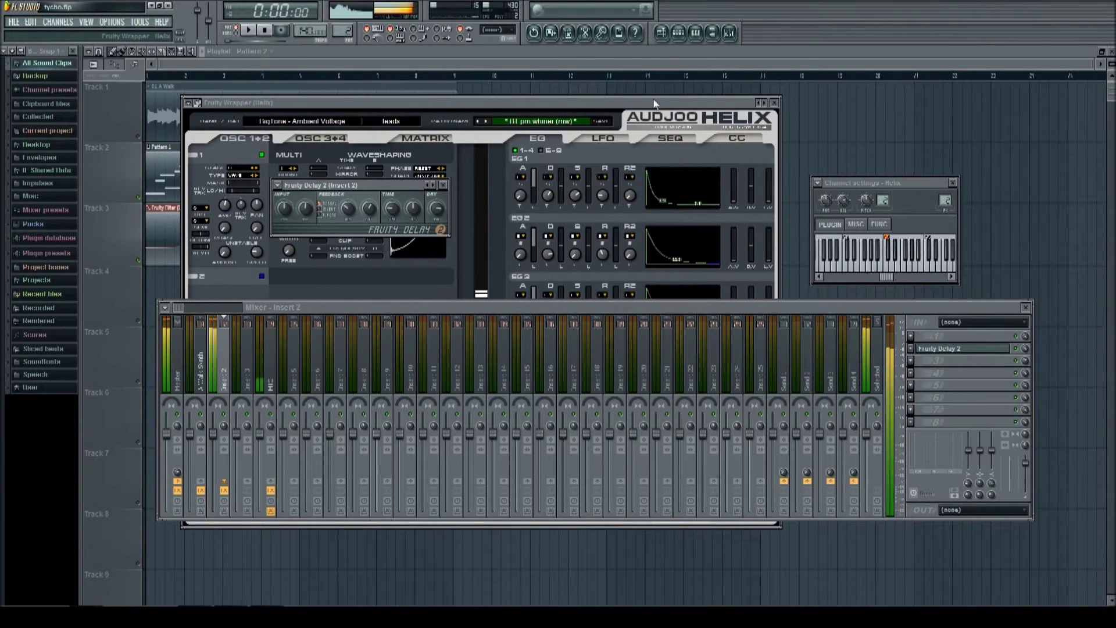
# Lower the Helix limiter's gain to slightly below 1 while the pattern plays.
pyautogui.click(654, 103)
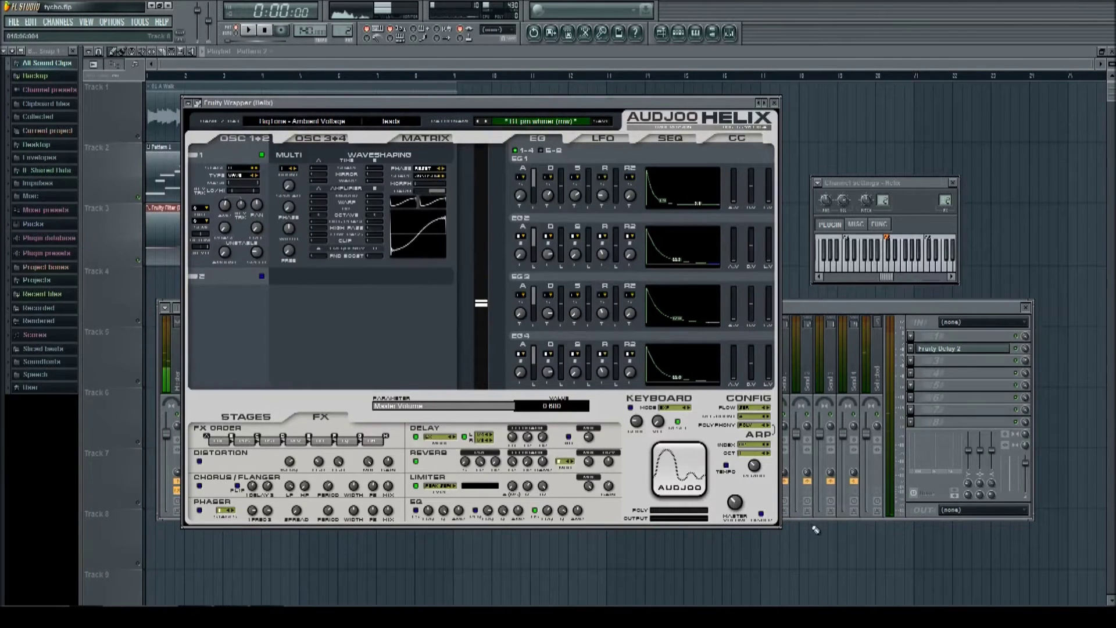
pyautogui.press('space')
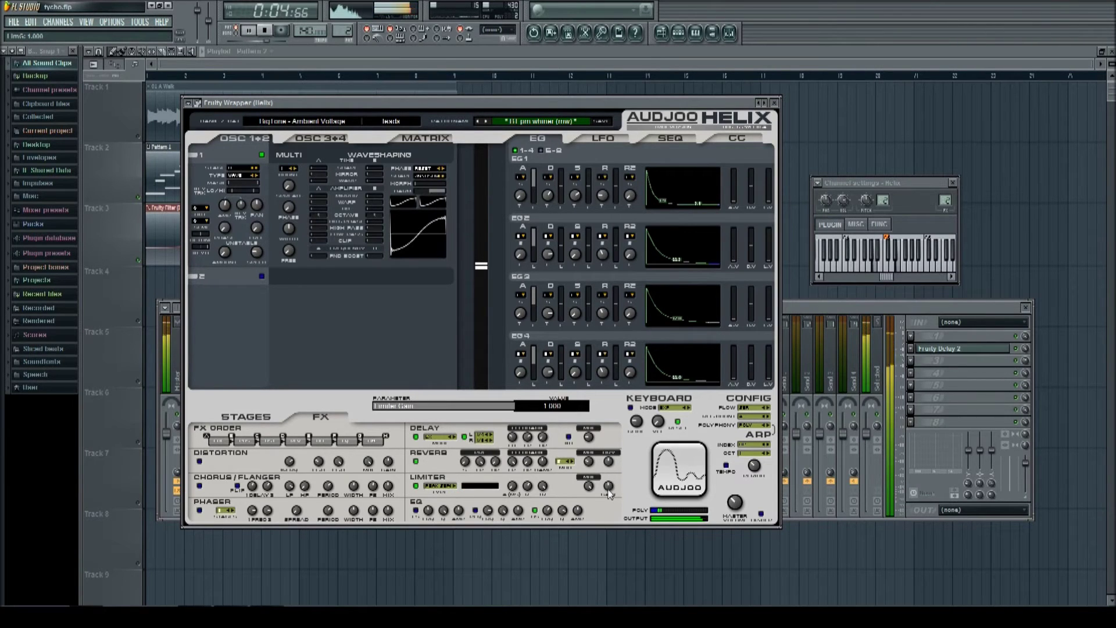
pyautogui.moveTo(609, 487); pyautogui.dragTo(609, 494)
pyautogui.press('space')
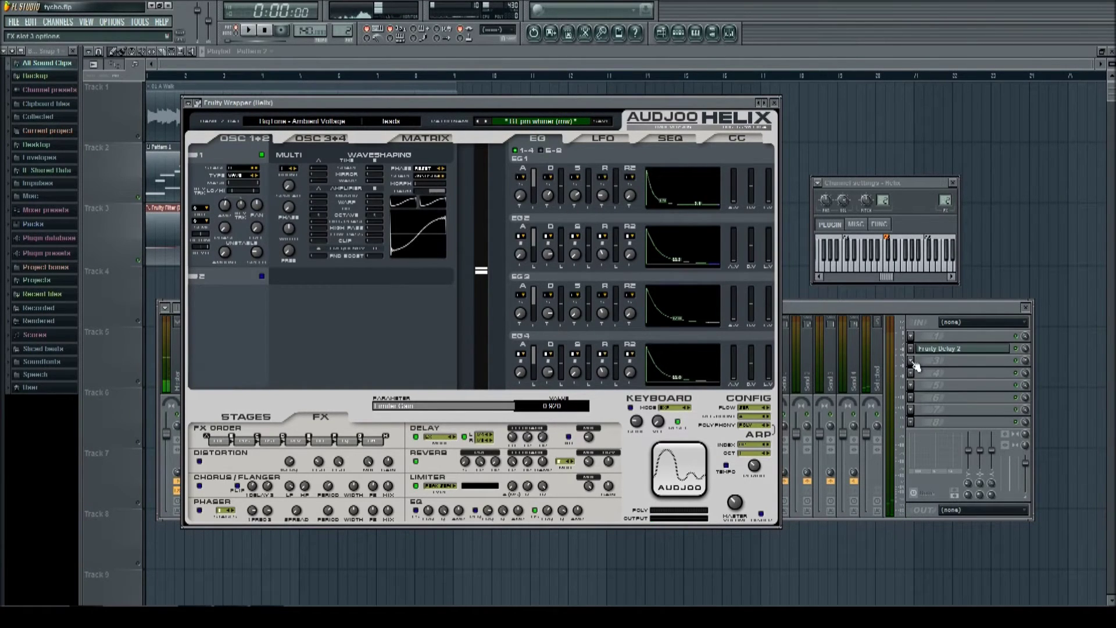
# Load Fruity Filter in Insert 2's third effect slot, remove its high pass and lower the cutoff frequency, auditioning the pattern.
pyautogui.click(914, 364)
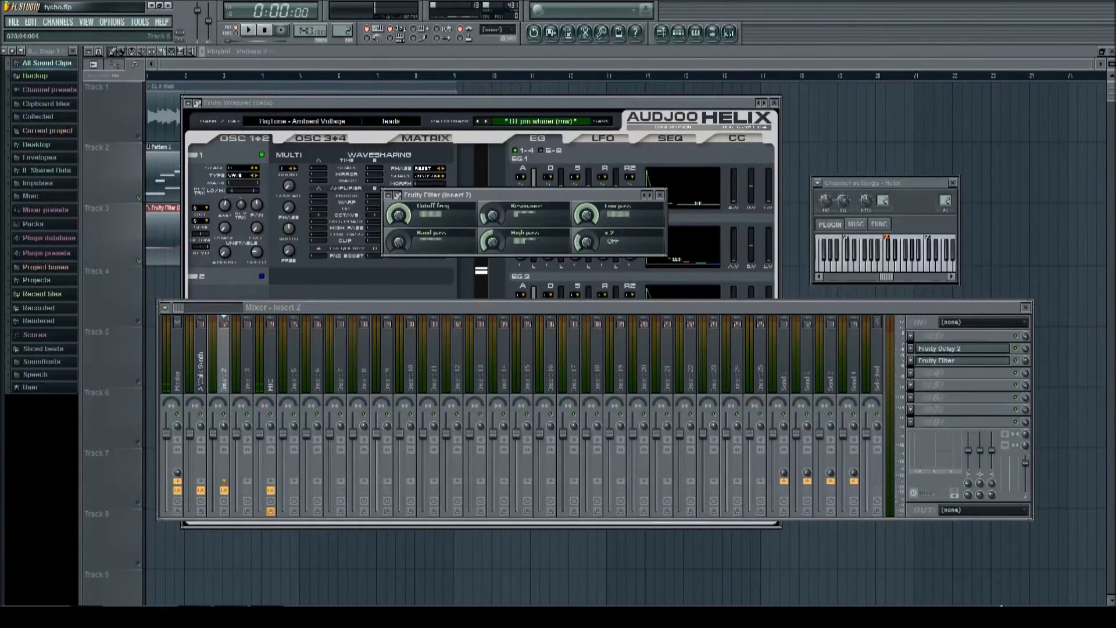
pyautogui.moveTo(489, 224); pyautogui.dragTo(493, 215)
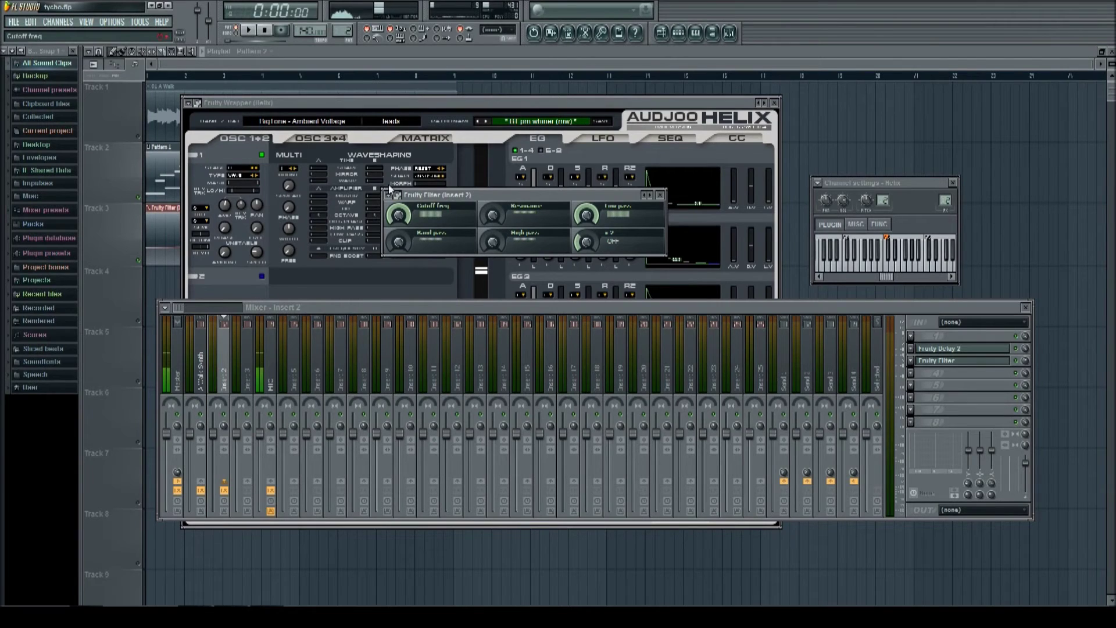
pyautogui.moveTo(399, 216); pyautogui.dragTo(398, 207)
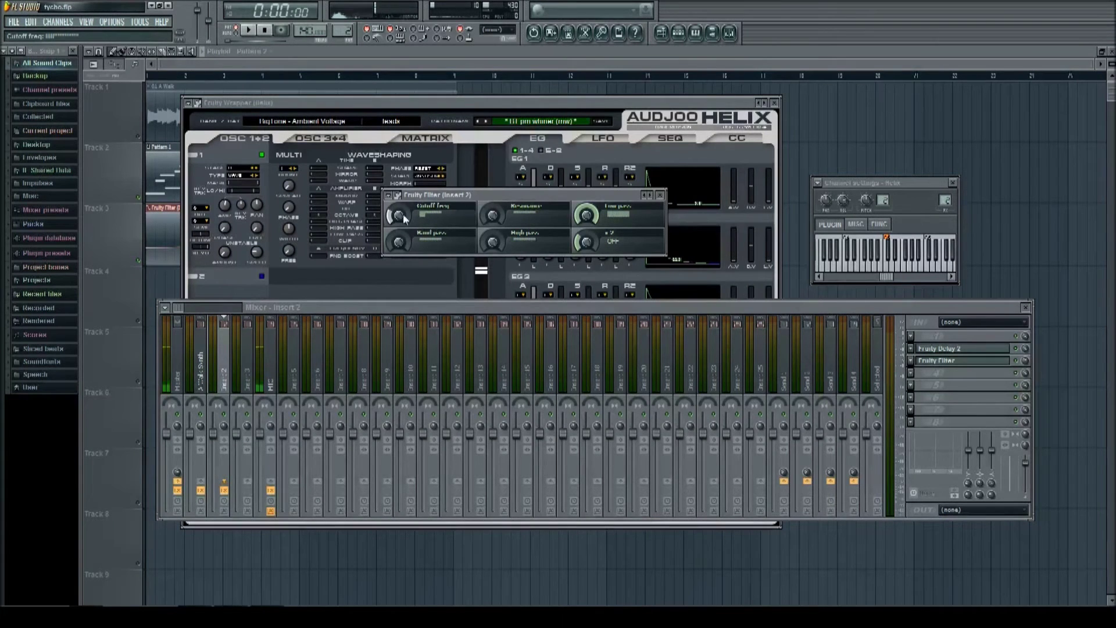
pyautogui.moveTo(400, 217); pyautogui.dragTo(400, 194)
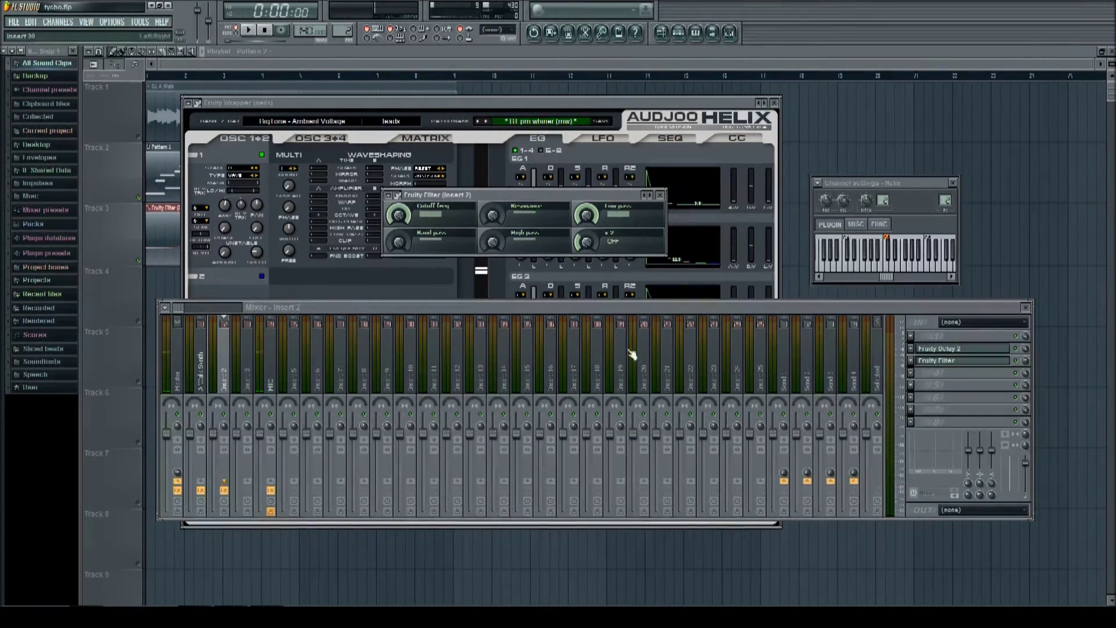
pyautogui.moveTo(399, 215); pyautogui.dragTo(399, 224)
pyautogui.press('space')
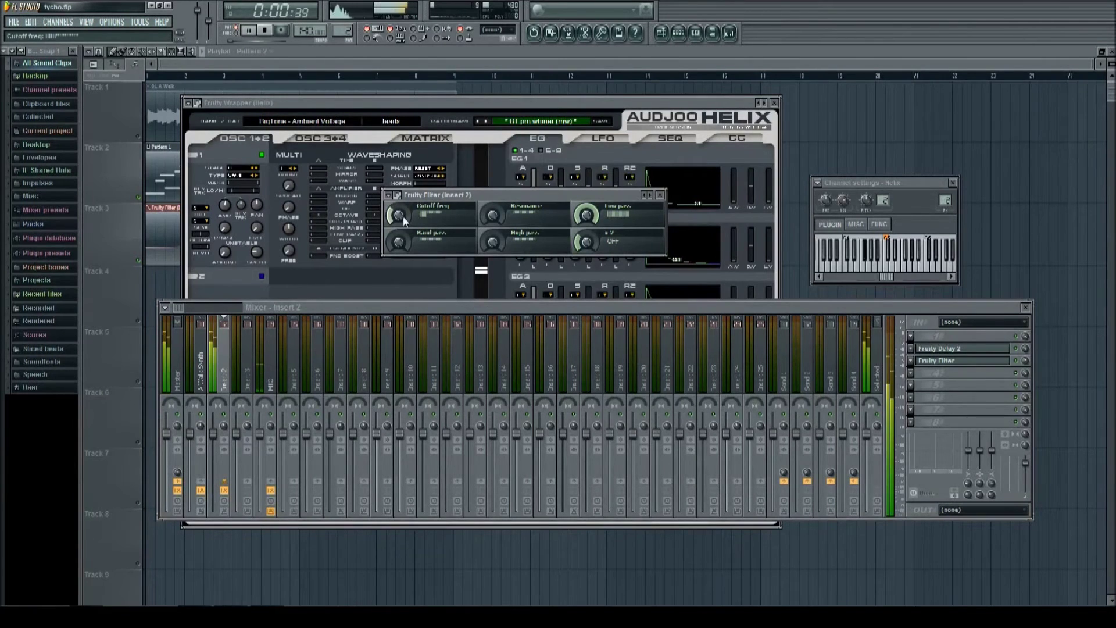
pyautogui.press('space')
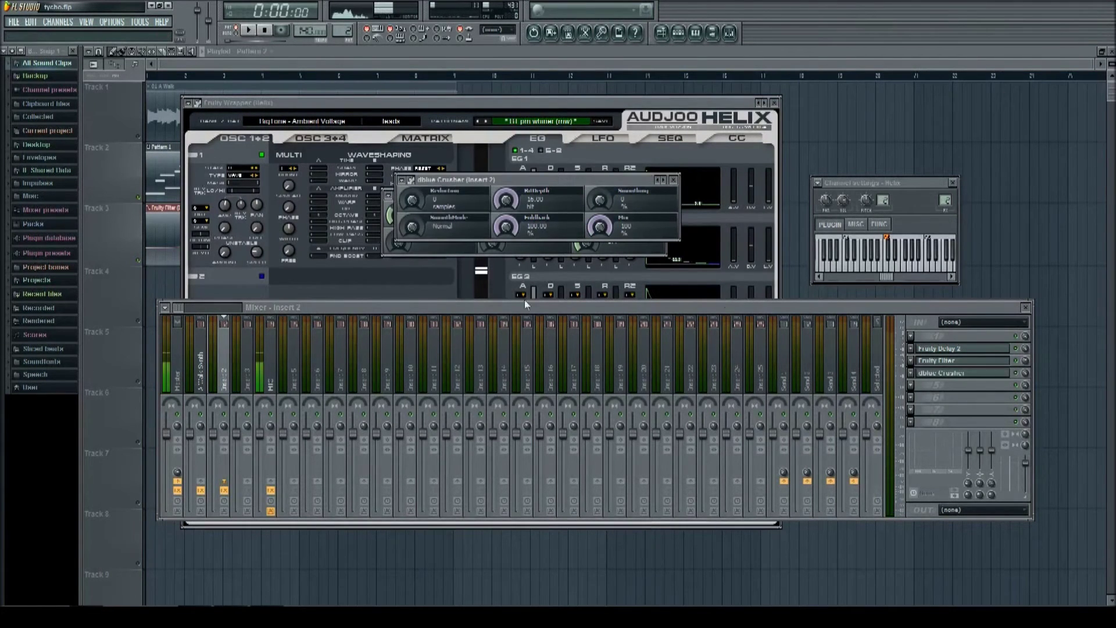
# Set dblue Crusher's reduction to 11 samples and its mix to 15% while playing the pattern.
pyautogui.moveTo(570, 182); pyautogui.dragTo(556, 217)
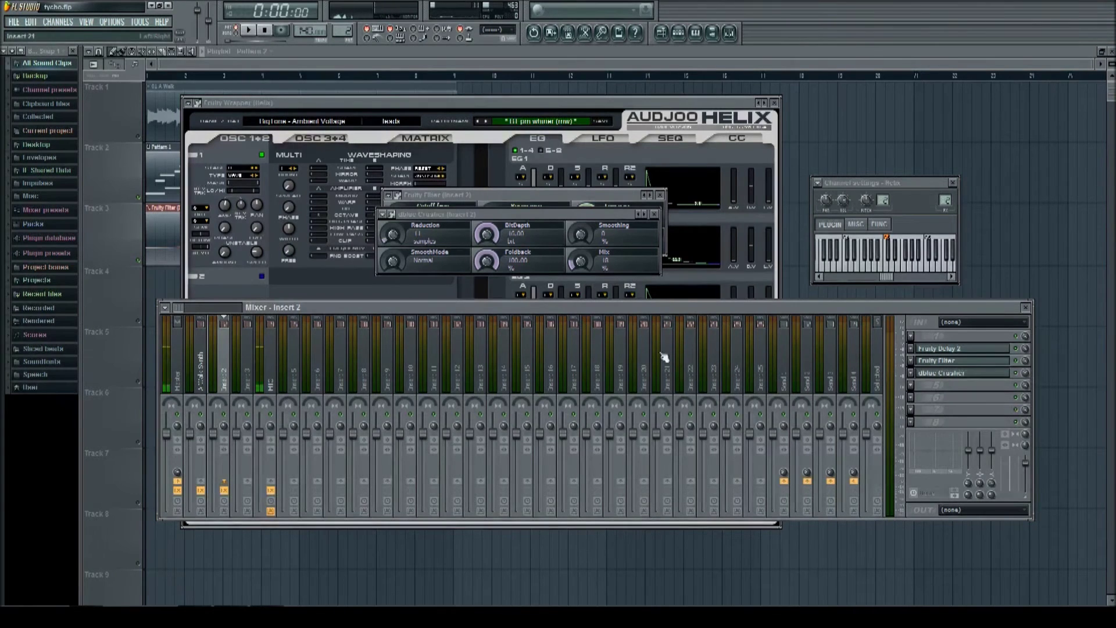
pyautogui.press('space')
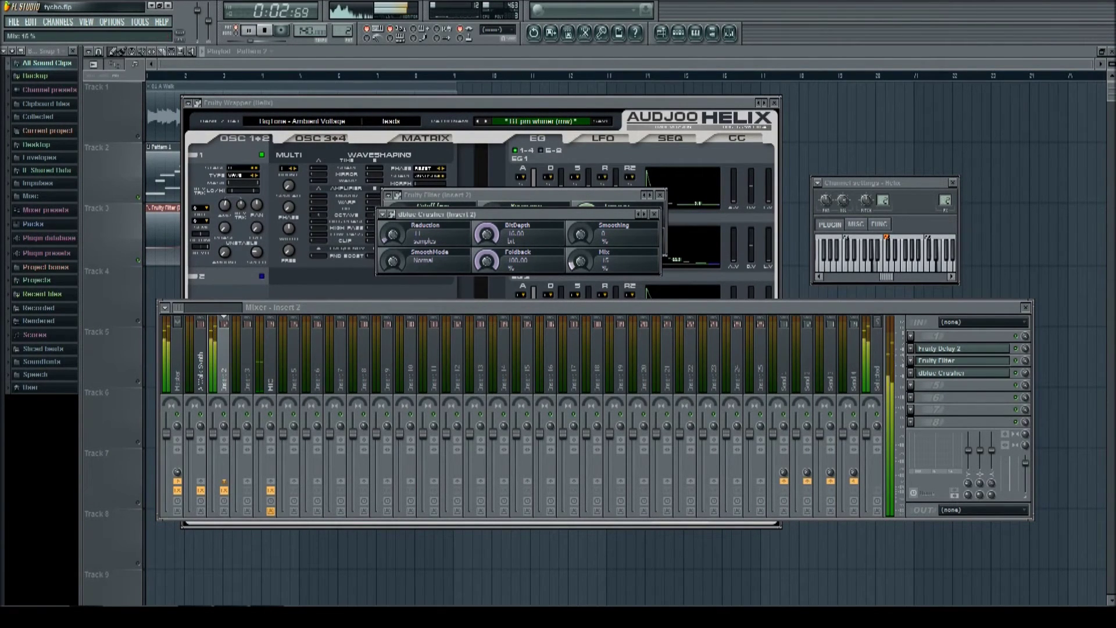
# Readjust the Fruity Filter's cutoff frequency while the pattern plays.
pyautogui.click(493, 204)
pyautogui.moveTo(398, 215); pyautogui.dragTo(398, 196)
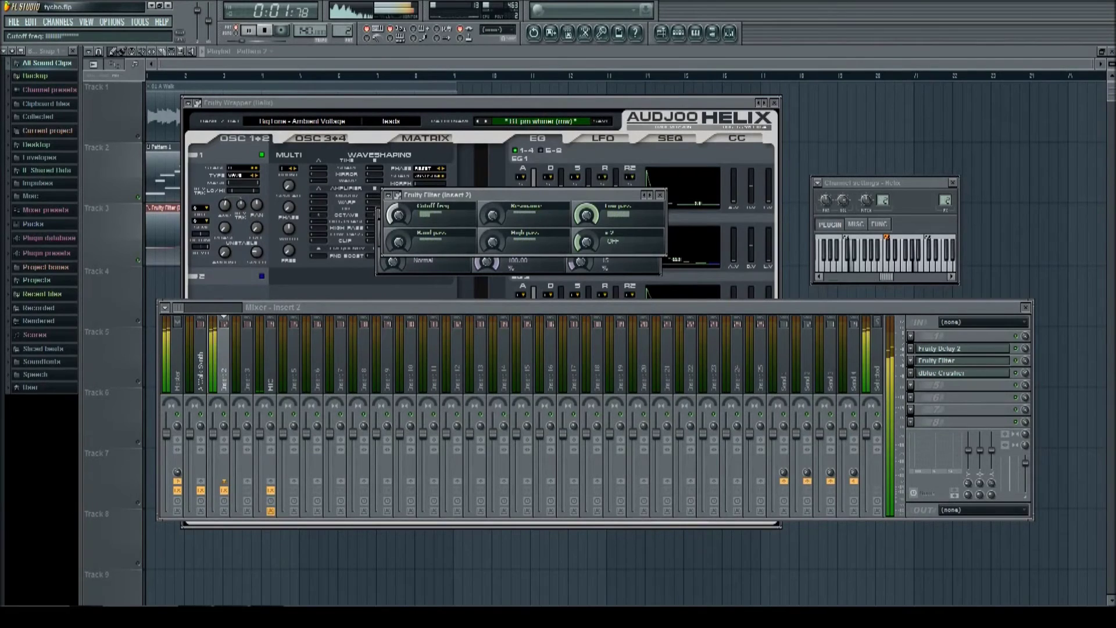
pyautogui.press('space')
# Load Gross Beat in Insert 2's fifth effect slot and choose its Sidechain volume preset.
pyautogui.click(639, 268)
pyautogui.scroll(-5, 581, 263)
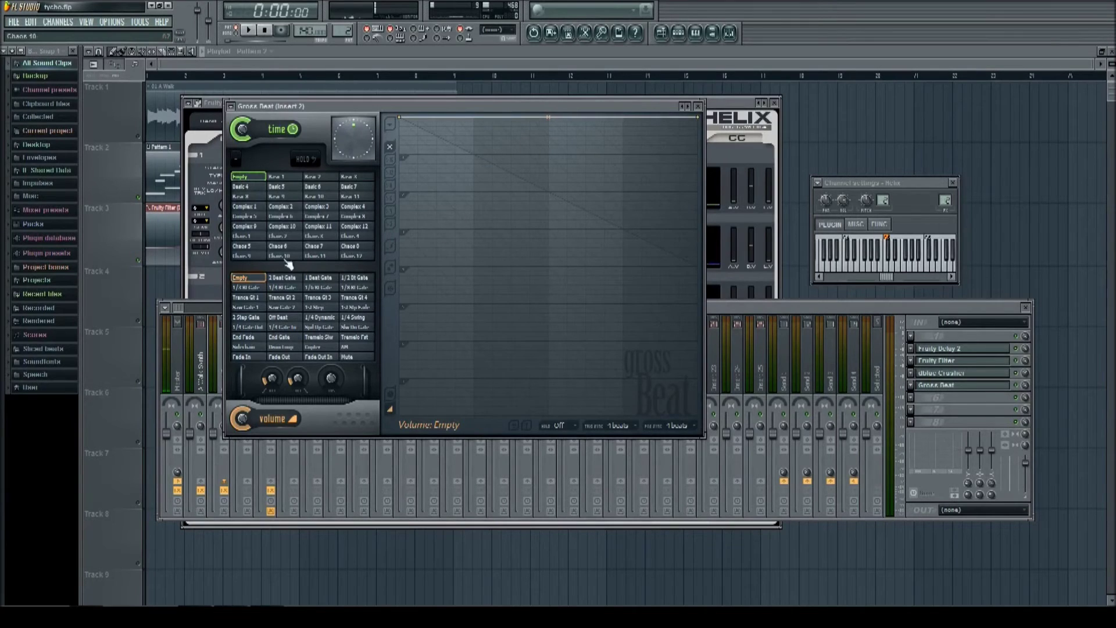
pyautogui.click(254, 347)
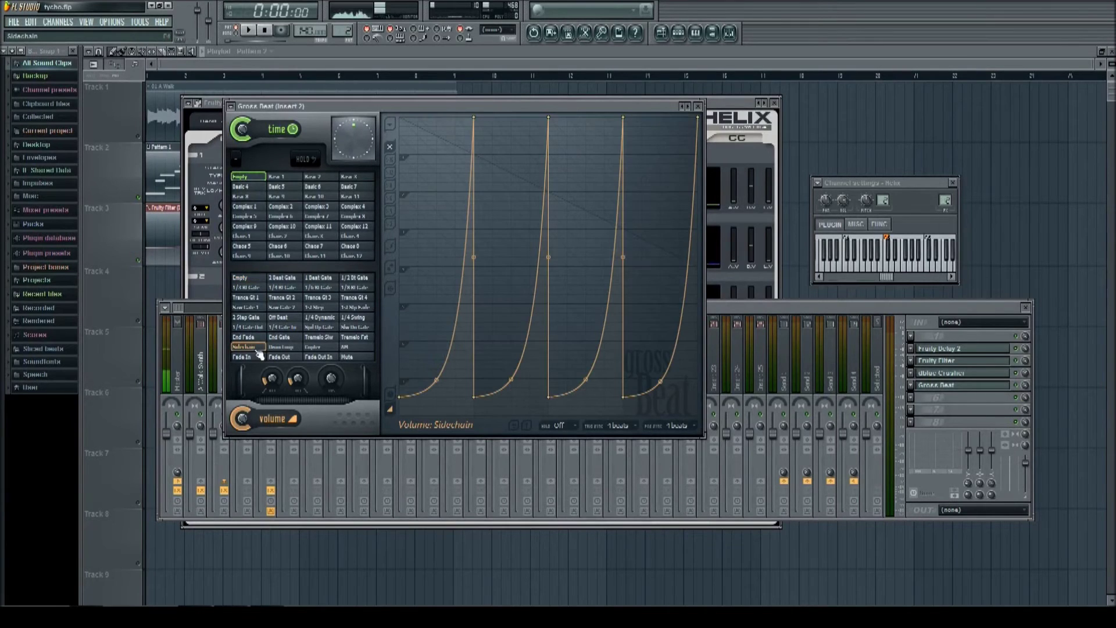
# Flatten the second and fourth beats of the Sidechain volume envelope and make the two remaining dips shallower with straighter curves.
pyautogui.rightClick(473, 397)
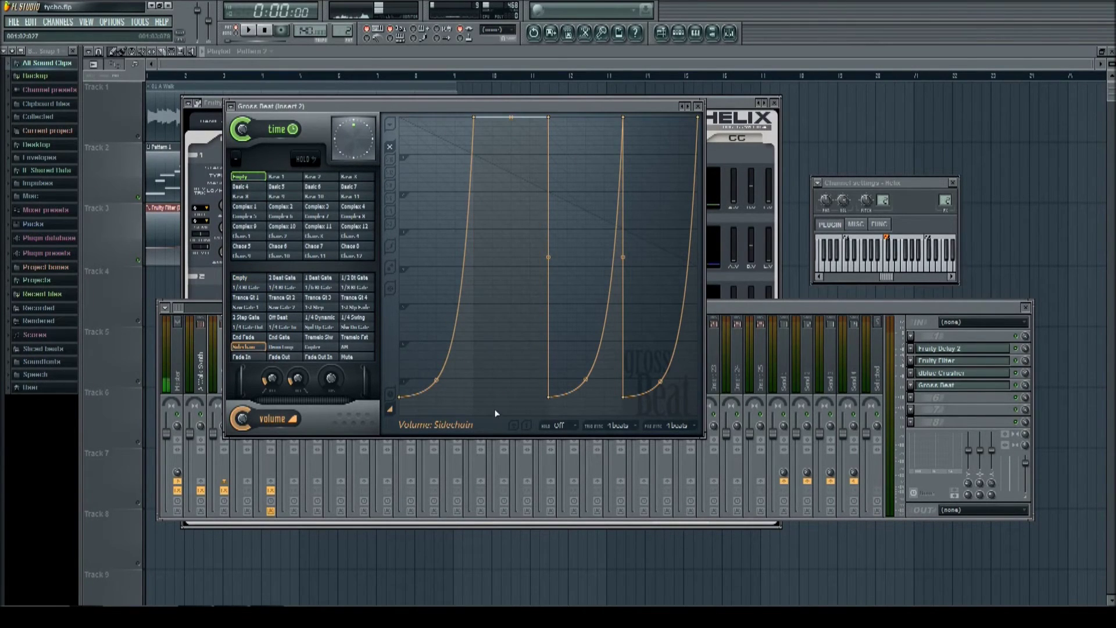
pyautogui.rightClick(639, 397)
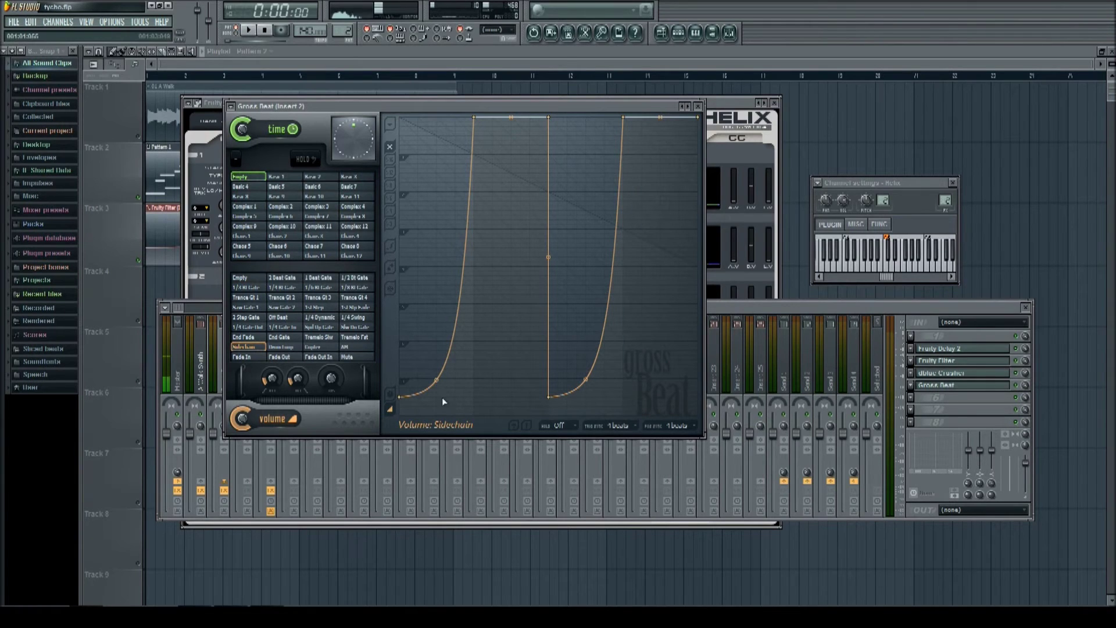
pyautogui.moveTo(401, 398); pyautogui.dragTo(400, 233)
pyautogui.moveTo(547, 397); pyautogui.dragTo(542, 230)
pyautogui.moveTo(441, 227); pyautogui.dragTo(436, 181)
pyautogui.moveTo(586, 222); pyautogui.dragTo(586, 182)
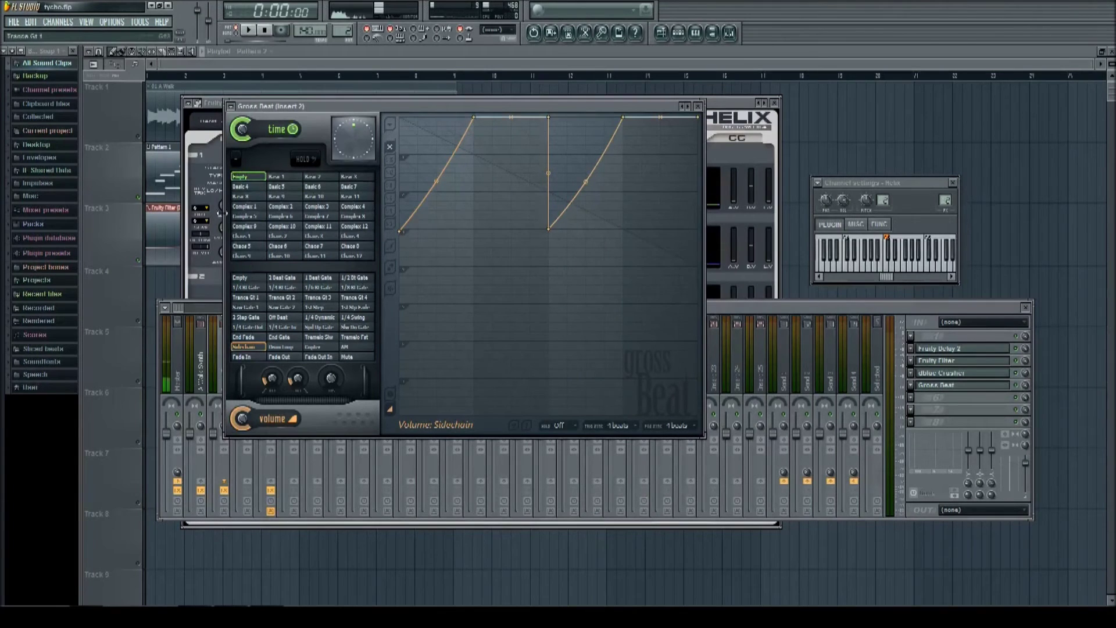
# Audition the pattern and reduce the mix level of the dblue Crusher effect slot.
pyautogui.press('space')
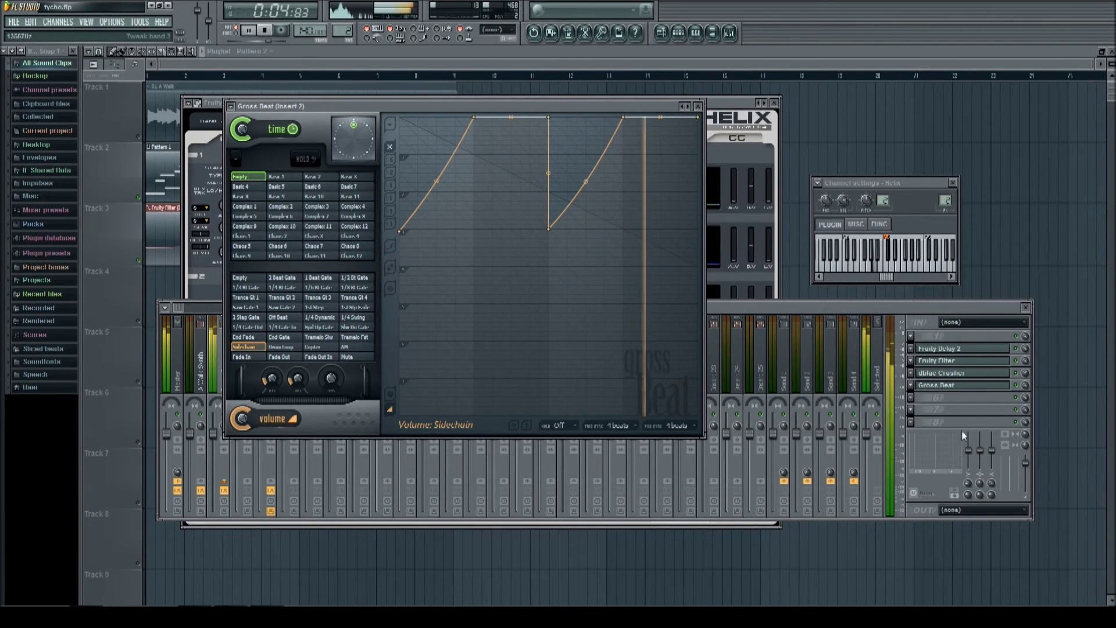
pyautogui.press('space')
pyautogui.click(1025, 376)
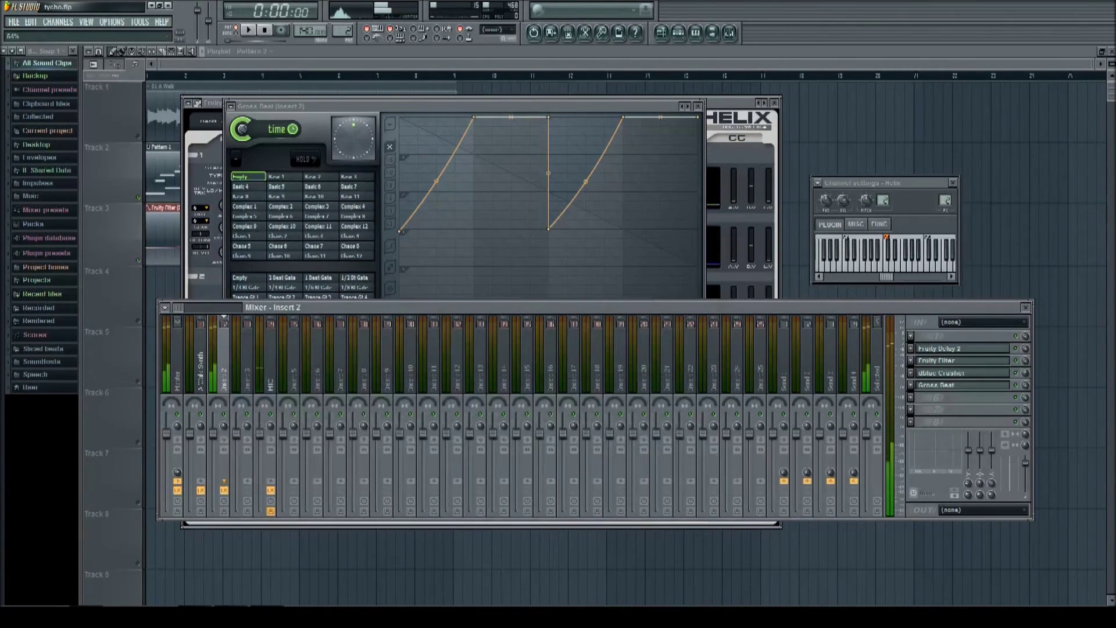
pyautogui.press('space')
pyautogui.press('space')
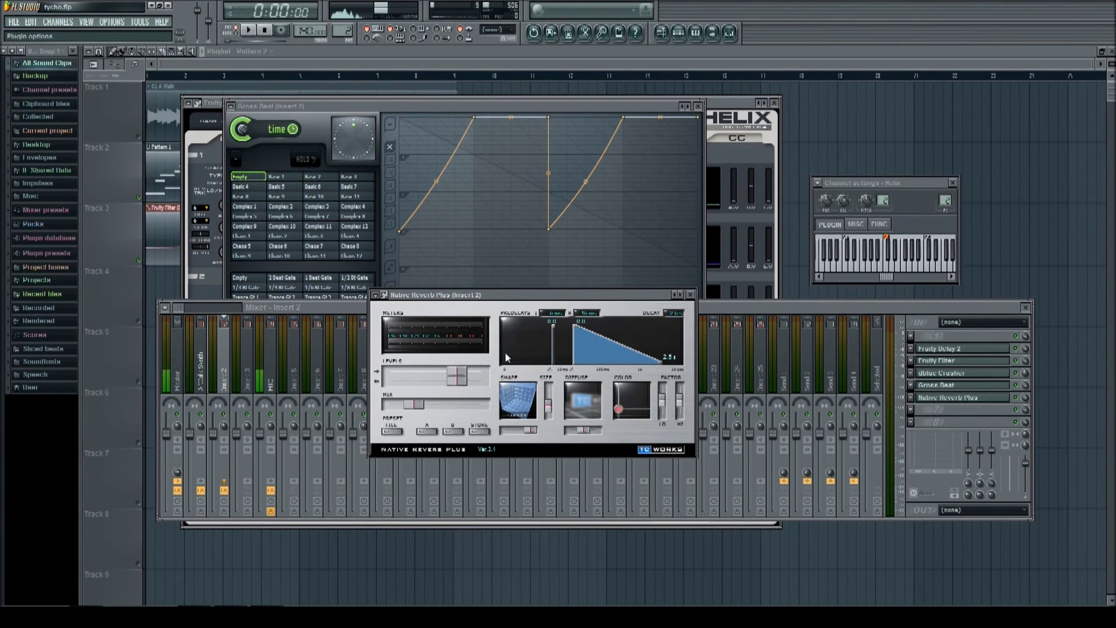
# Adjust Native Reverb Plus's shape, color, decay factors and diffusion, raise its mix, and audition the pattern.
pyautogui.click(512, 384)
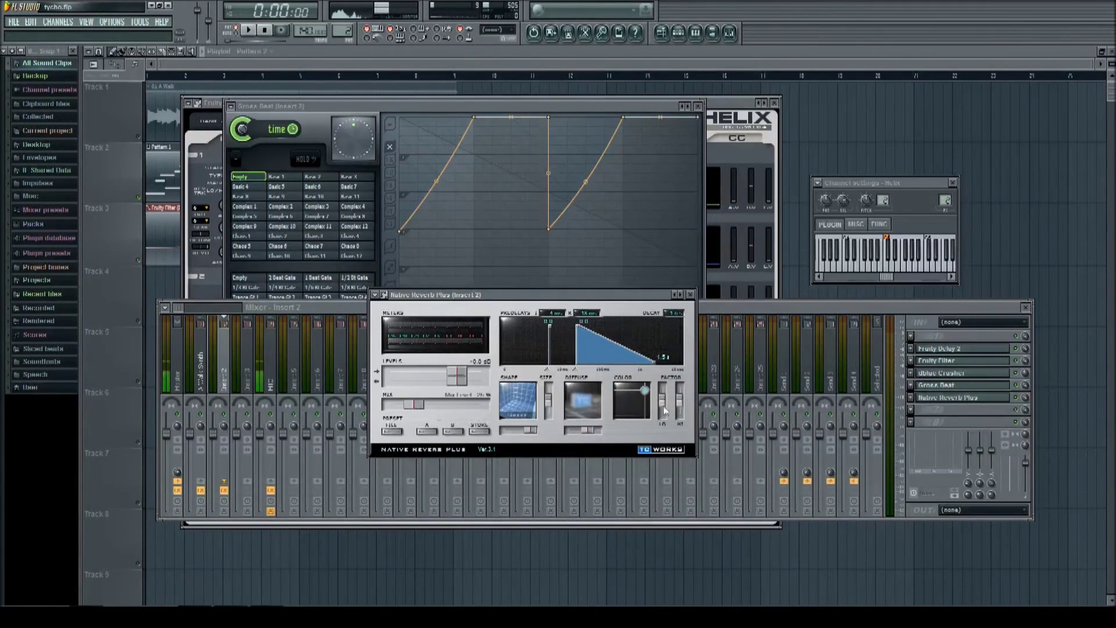
pyautogui.moveTo(663, 403)
pyautogui.mouseDown()
pyautogui.moveTo(664, 411)
pyautogui.moveTo(679, 398)
pyautogui.mouseUp()
pyautogui.moveTo(591, 429); pyautogui.dragTo(589, 430)
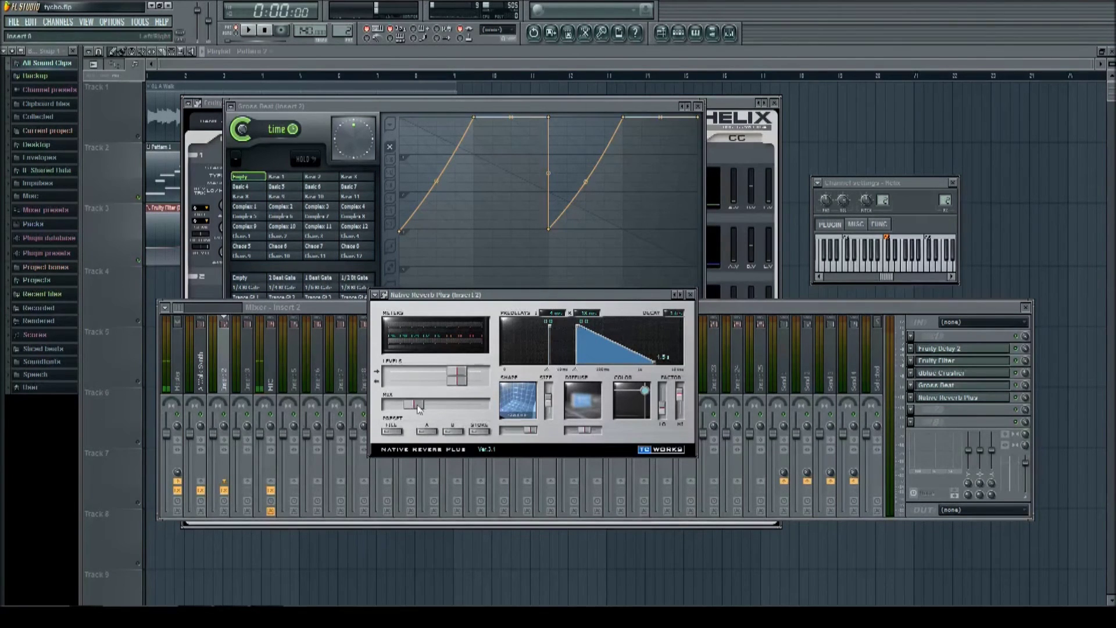
pyautogui.moveTo(418, 408); pyautogui.dragTo(437, 410)
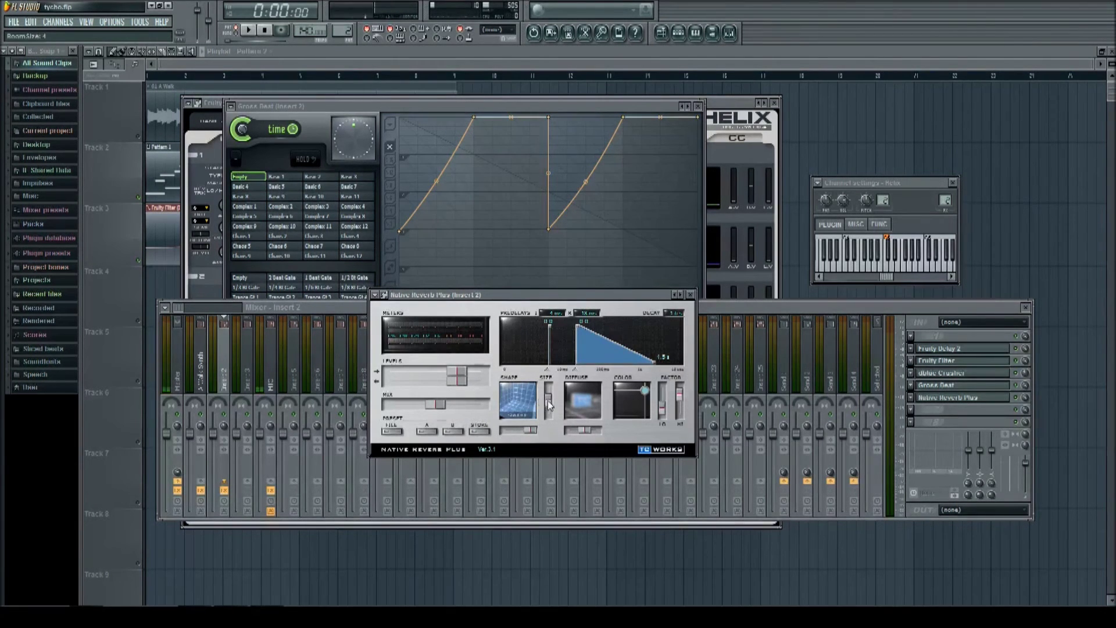
pyautogui.press('space')
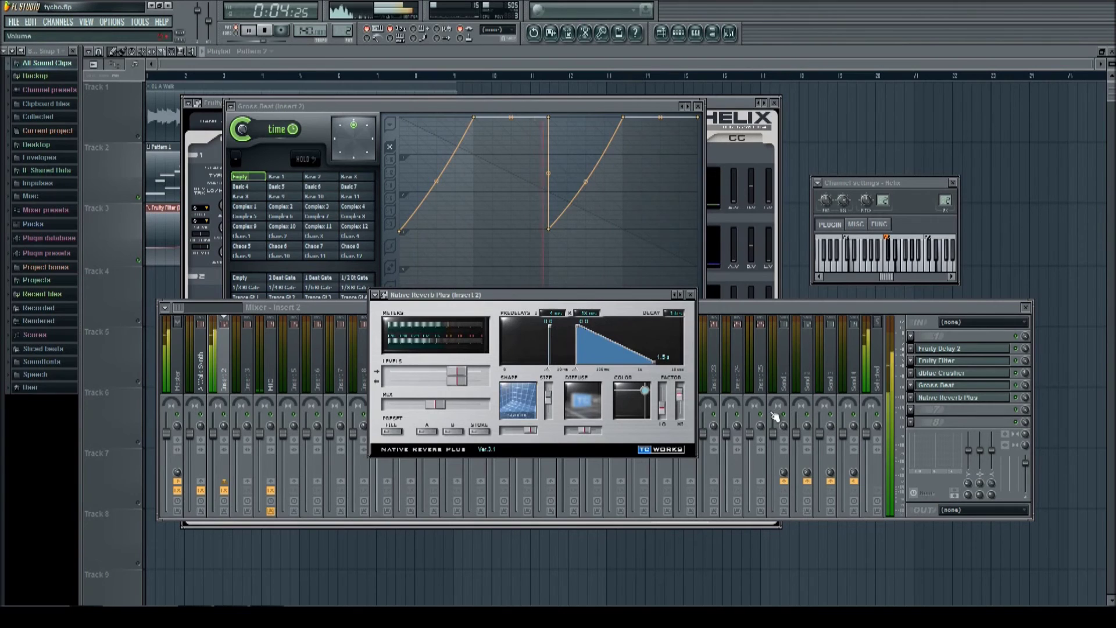
pyautogui.press('space')
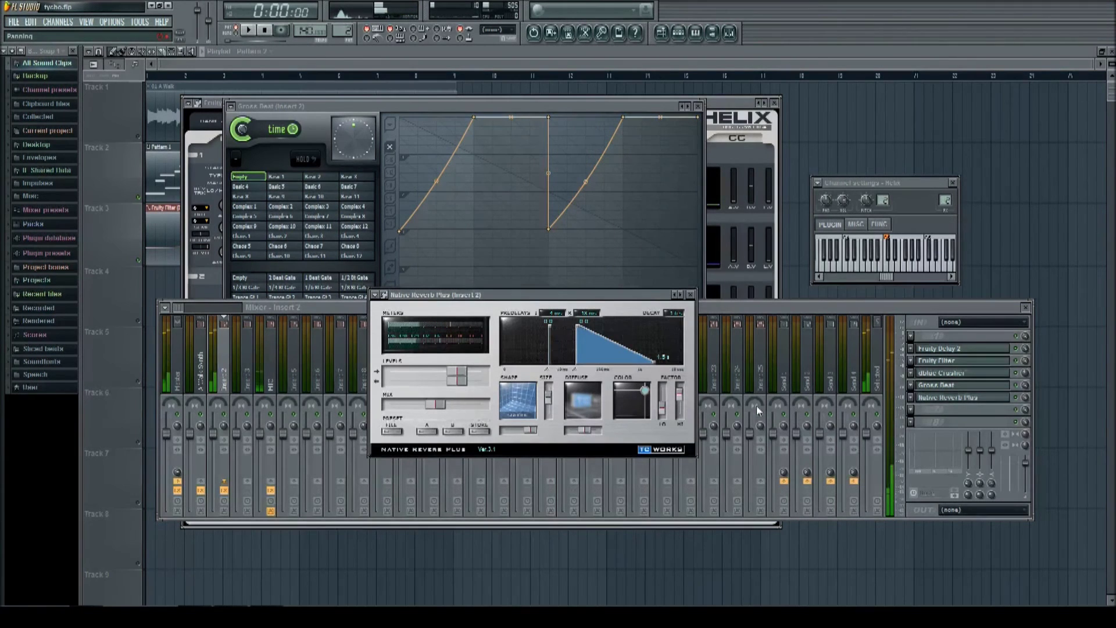
# Load Wow & Flutter v1.1 in Insert 2's seventh effect slot and play the pattern through it.
pyautogui.click(911, 410)
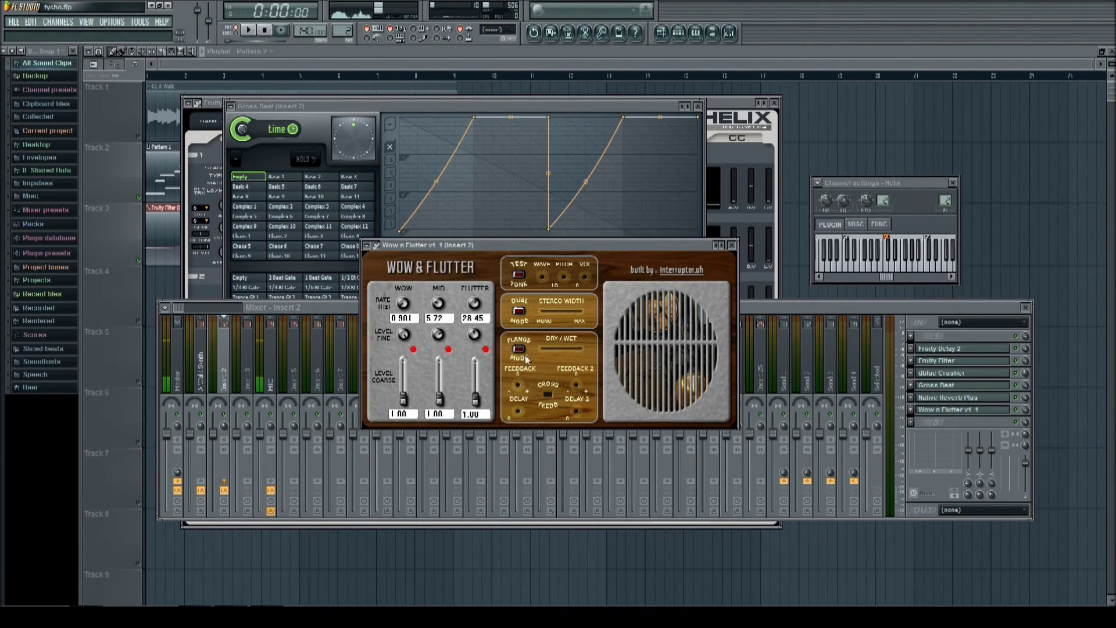
pyautogui.press('space')
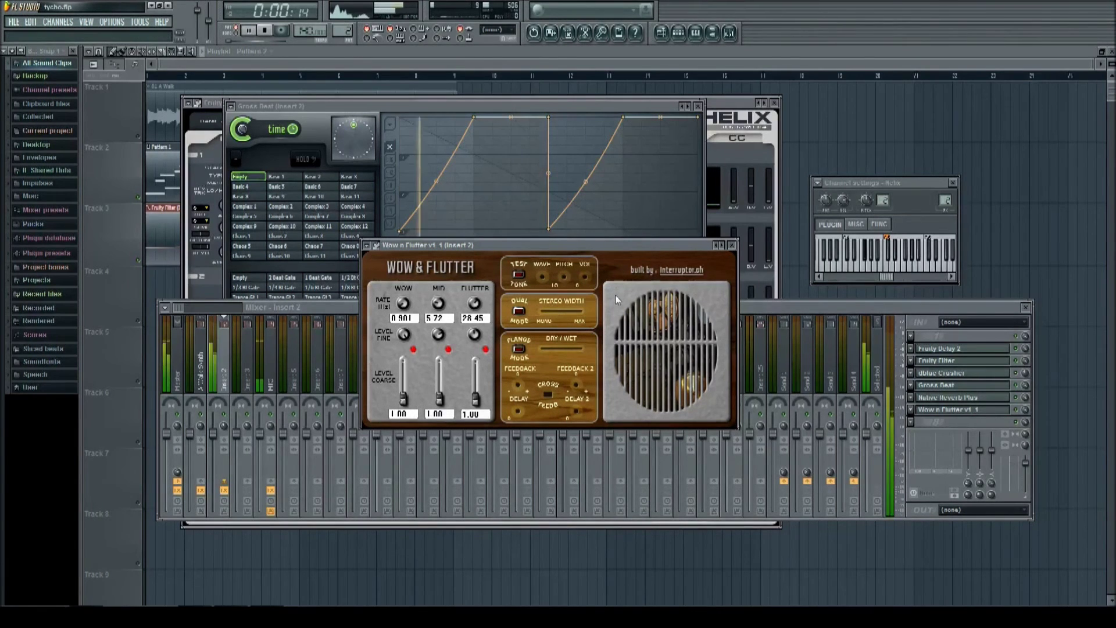
# Set Wow & Flutter's wow rate to 1.49 Hz and flutter rate to 31.15 Hz, and audition the pattern.
pyautogui.press('space')
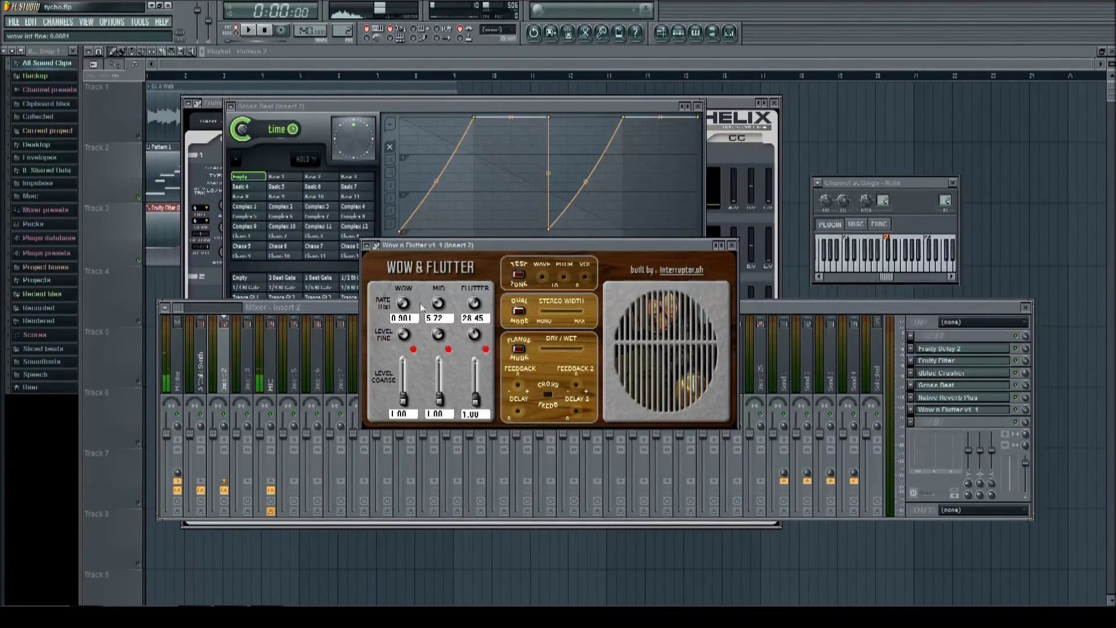
pyautogui.moveTo(404, 310); pyautogui.dragTo(406, 301)
pyautogui.scroll(1, 475, 307)
pyautogui.scroll(1, 478, 299)
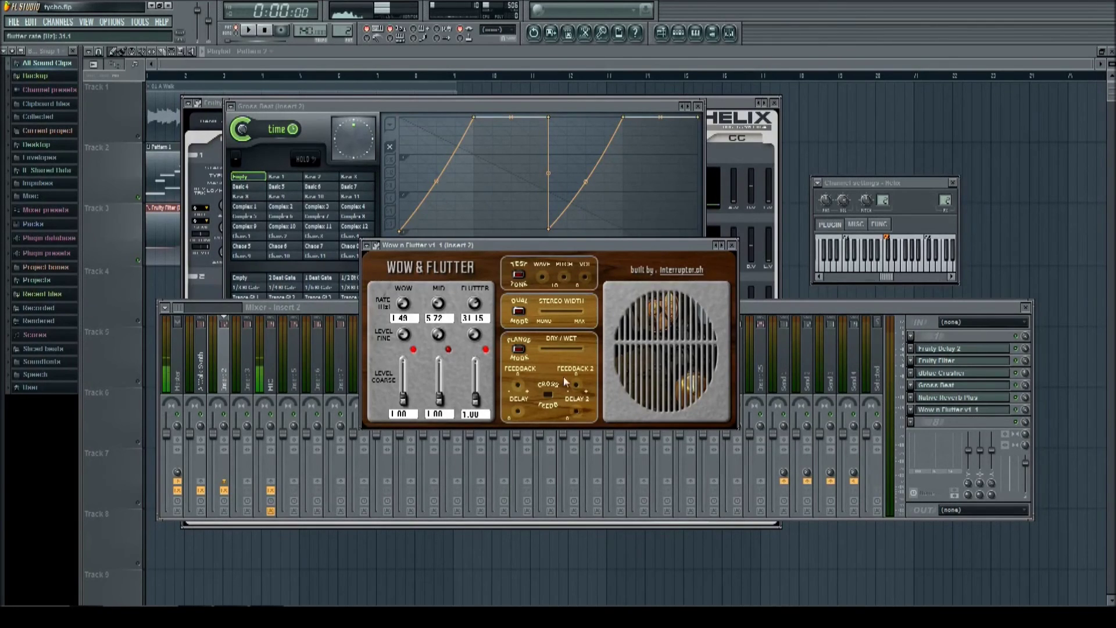
pyautogui.press('space')
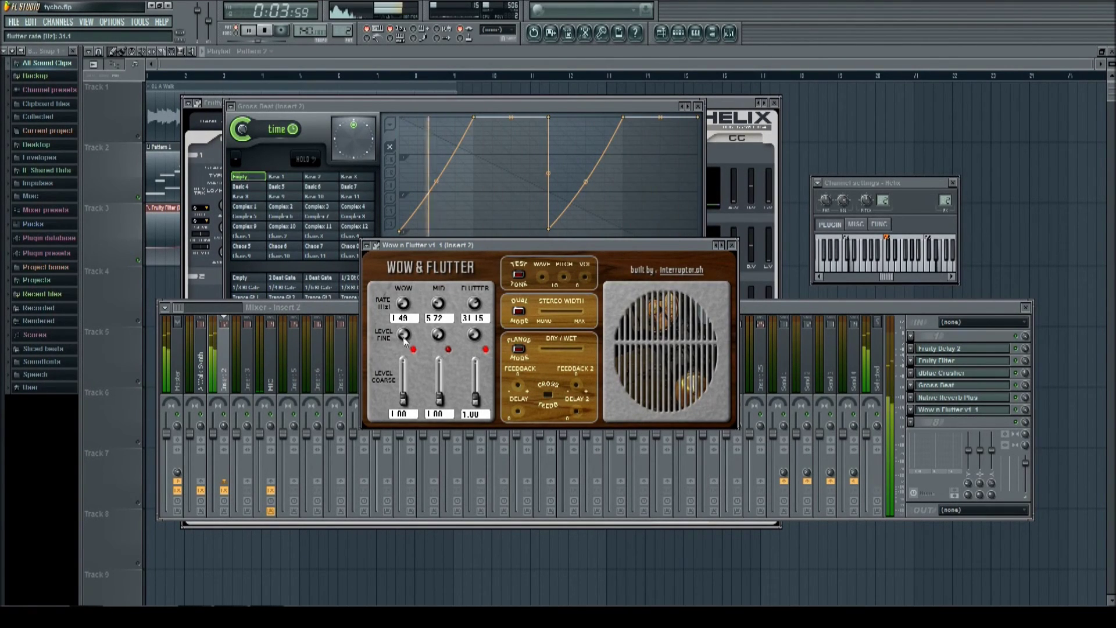
pyautogui.press('space')
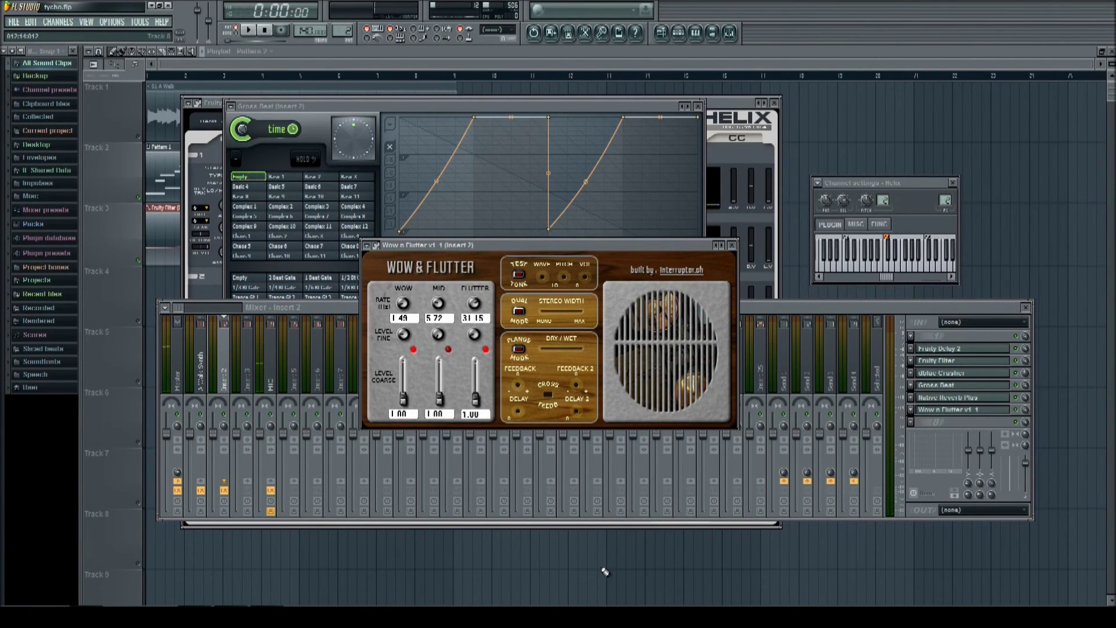
# Load Fruity Parametric EQ 2 in Insert 2's eighth slot, cut the lows steeply, boost the highs slightly, and play the pattern.
pyautogui.click(909, 427)
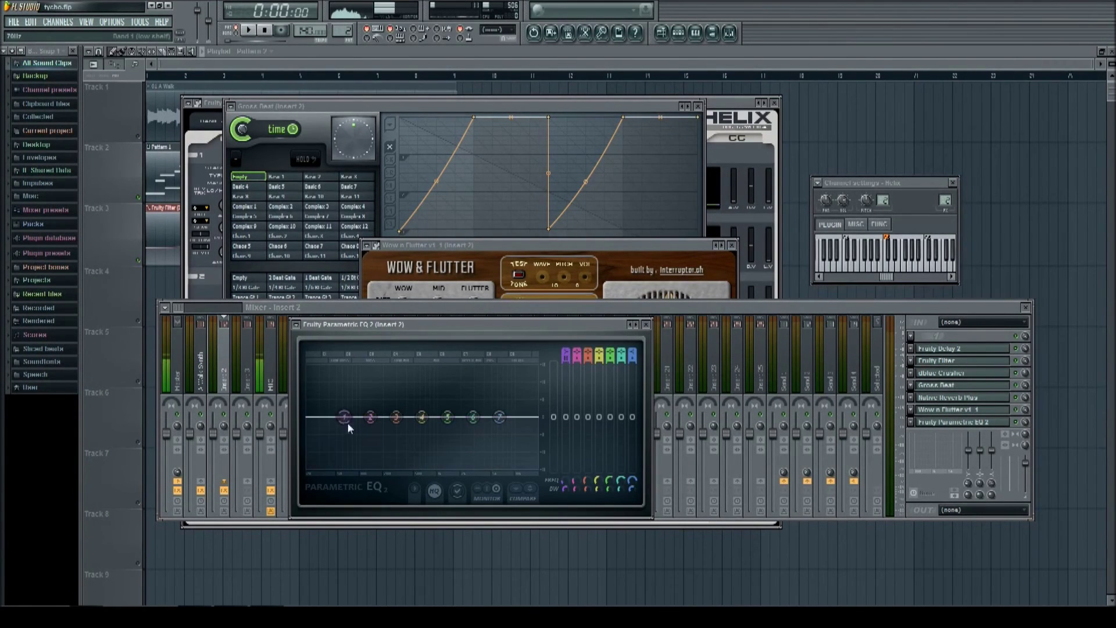
pyautogui.moveTo(344, 416); pyautogui.dragTo(367, 456)
pyautogui.moveTo(499, 417); pyautogui.dragTo(473, 413)
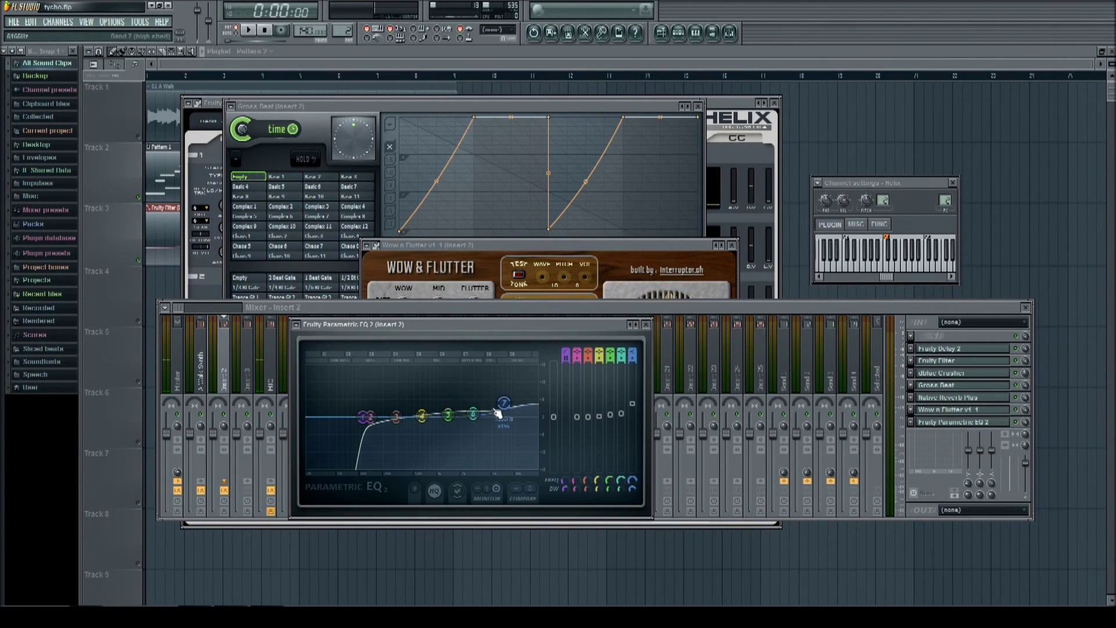
pyautogui.press('space')
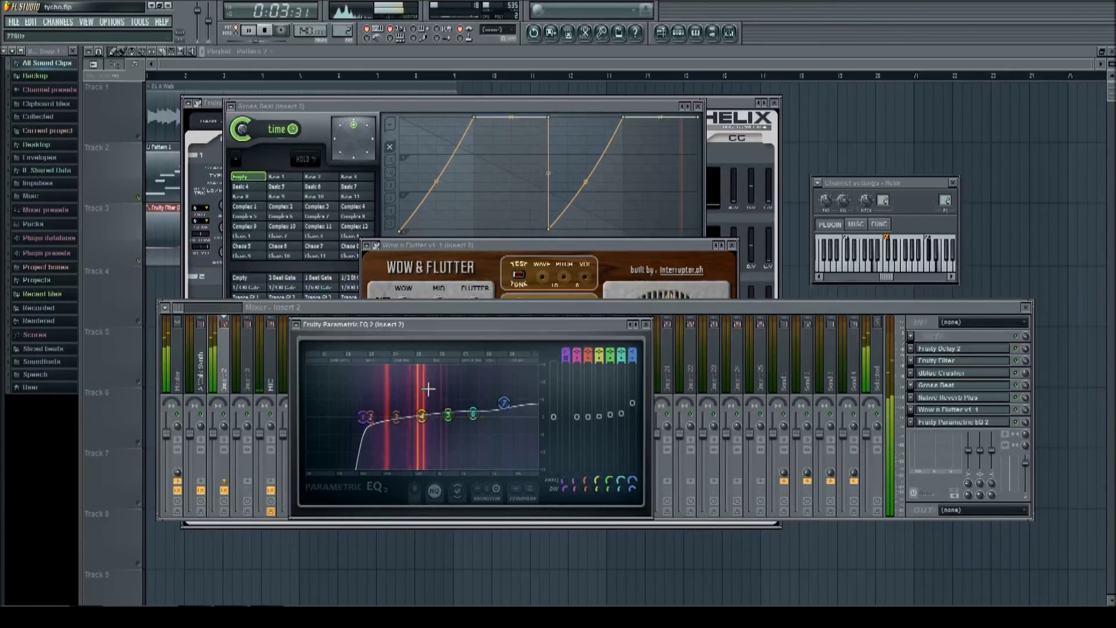
# Raise the cutoff frequency of Insert 2's Fruity Filter while the pattern plays, and stop playback.
pyautogui.click(962, 360)
pyautogui.moveTo(398, 215); pyautogui.dragTo(398, 198)
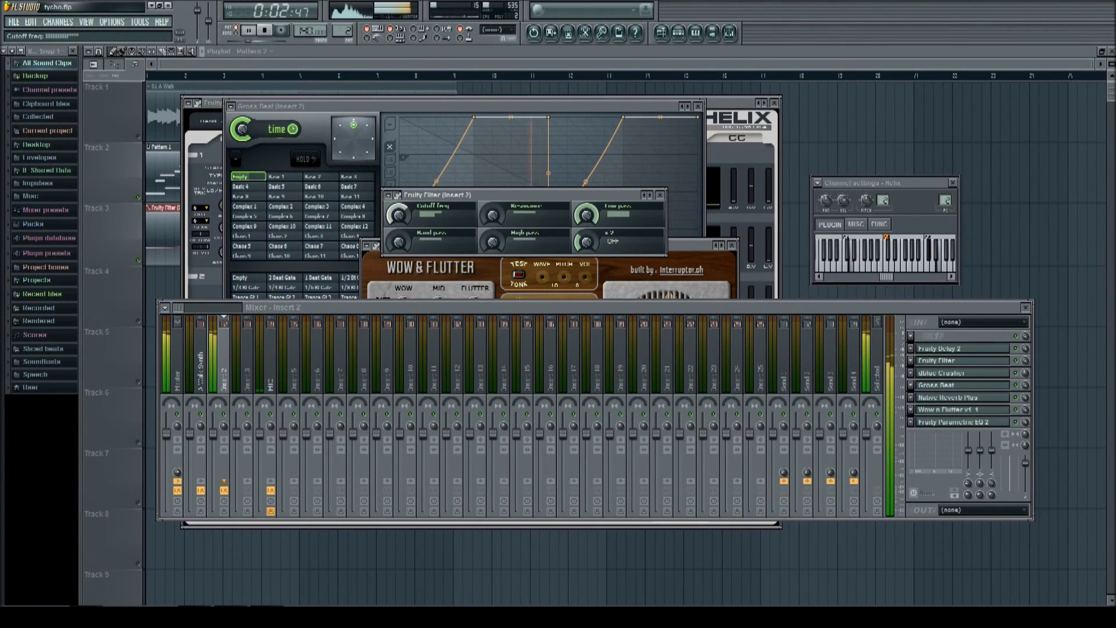
pyautogui.press('space')
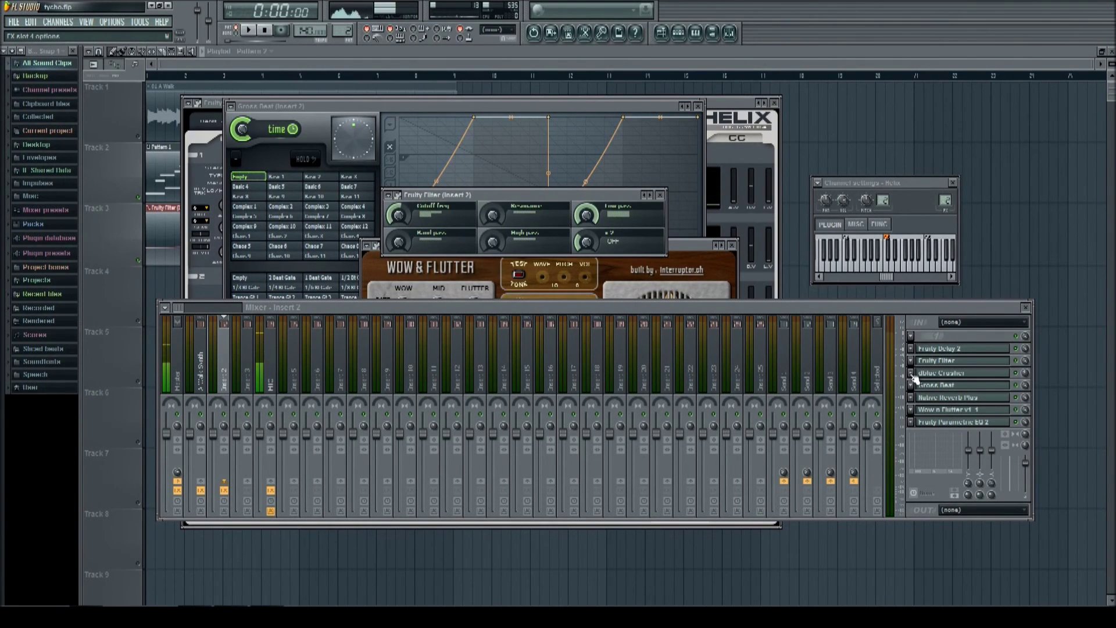
# Move dblue Crusher above Fruity Filter in Insert 2's effect chain and audition the pattern.
pyautogui.hotkey('alt', 'Up')
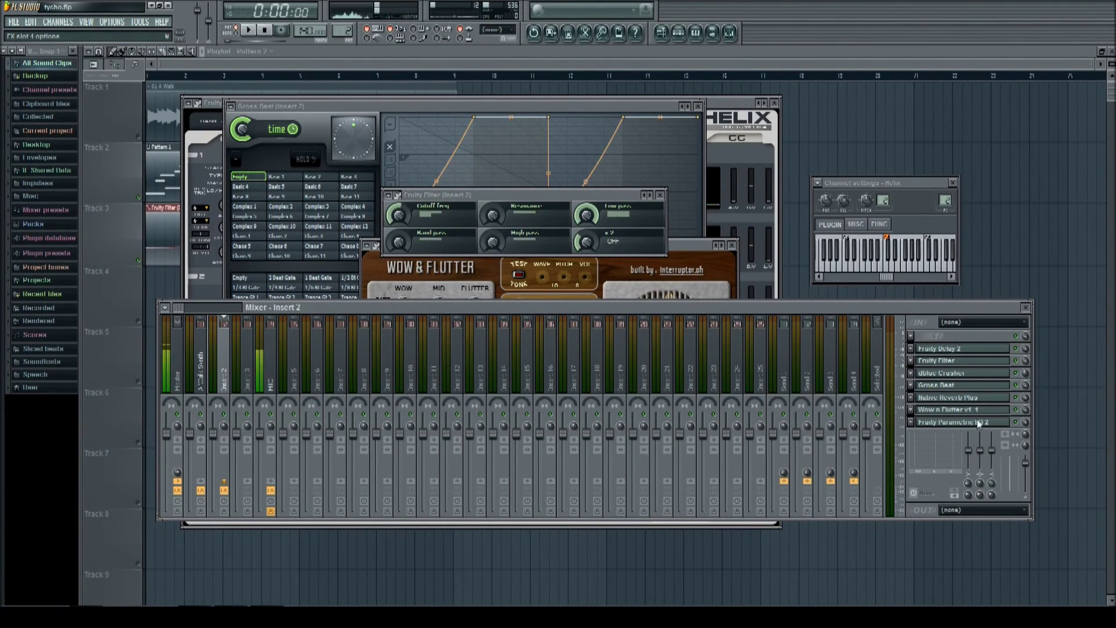
pyautogui.click(948, 373)
pyautogui.click(948, 373)
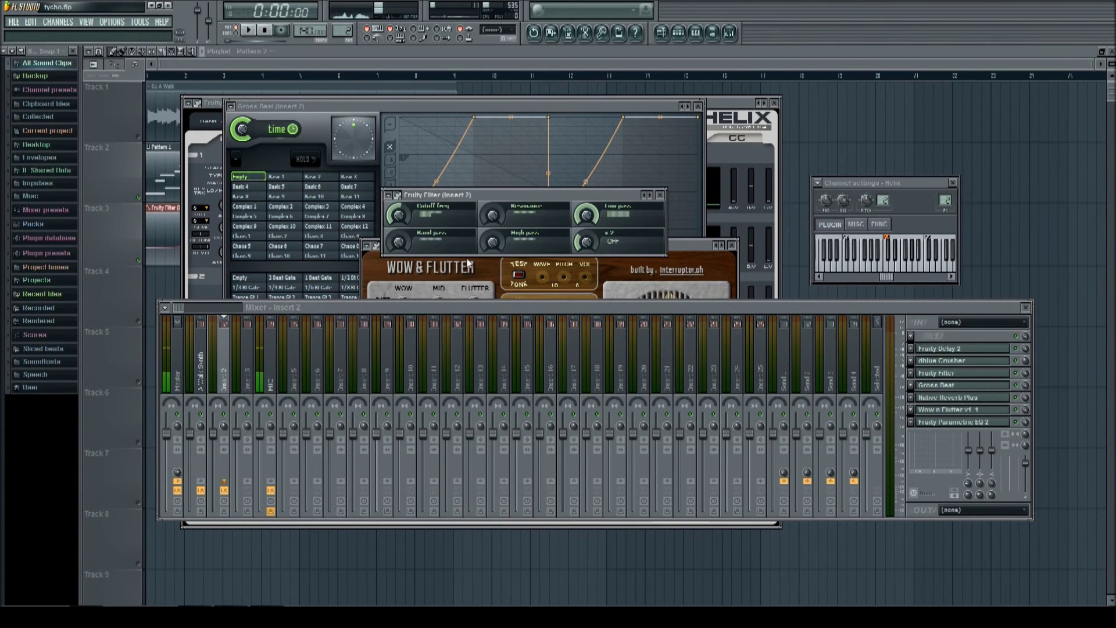
pyautogui.press('space')
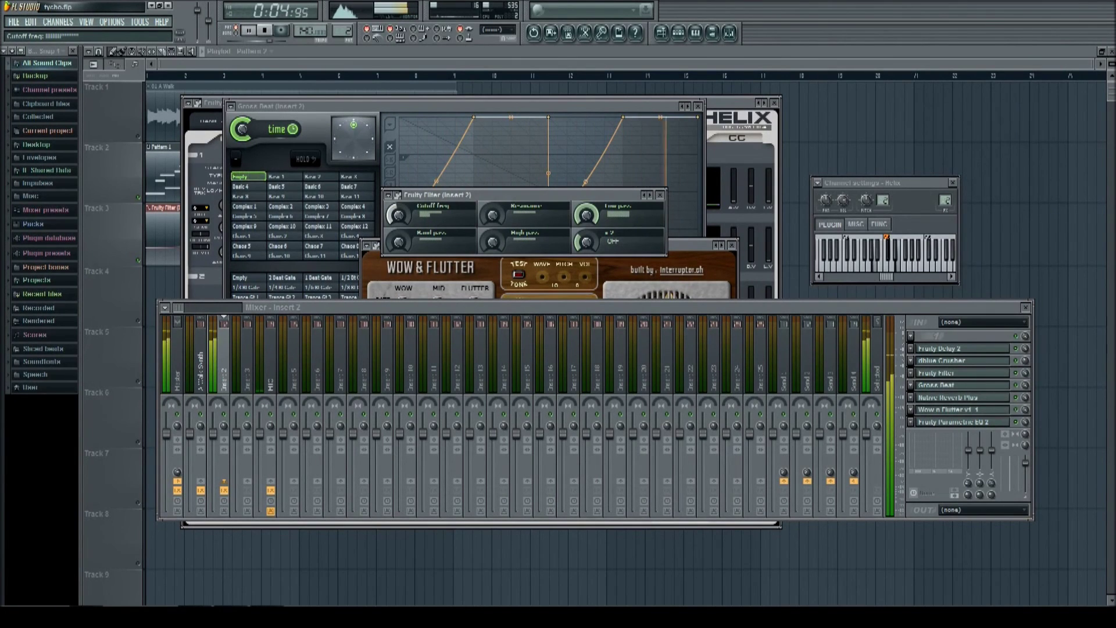
pyautogui.press('space')
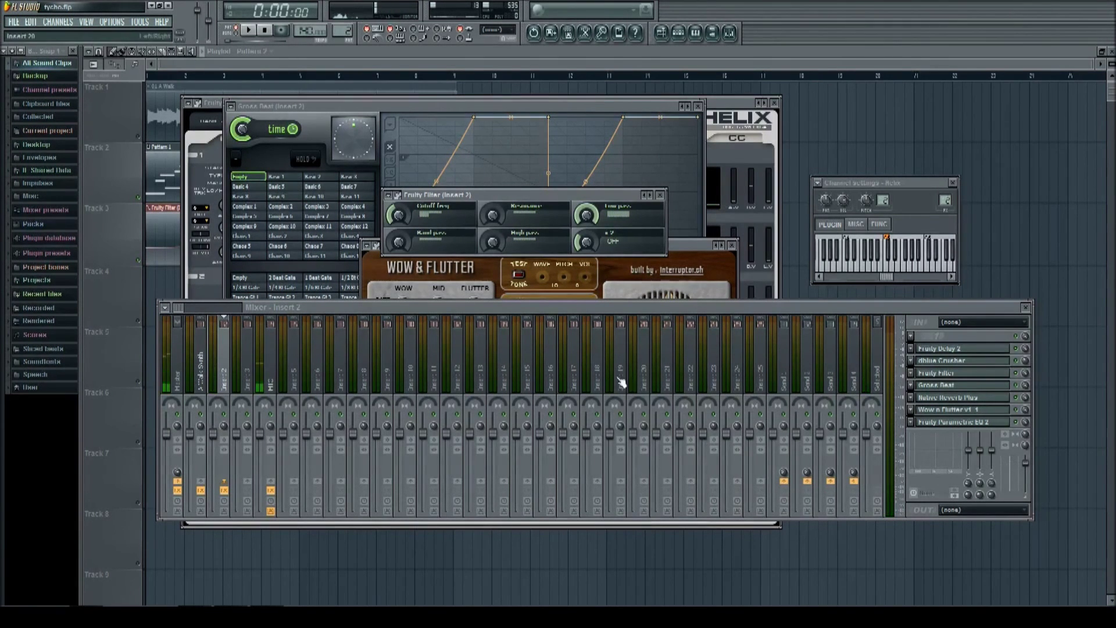
# Create an automation clip for Insert 2's Fruity Filter cutoff and delete the Pattern 1 and Insert 1 cutoff clips from the playlist.
pyautogui.rightClick(400, 215)
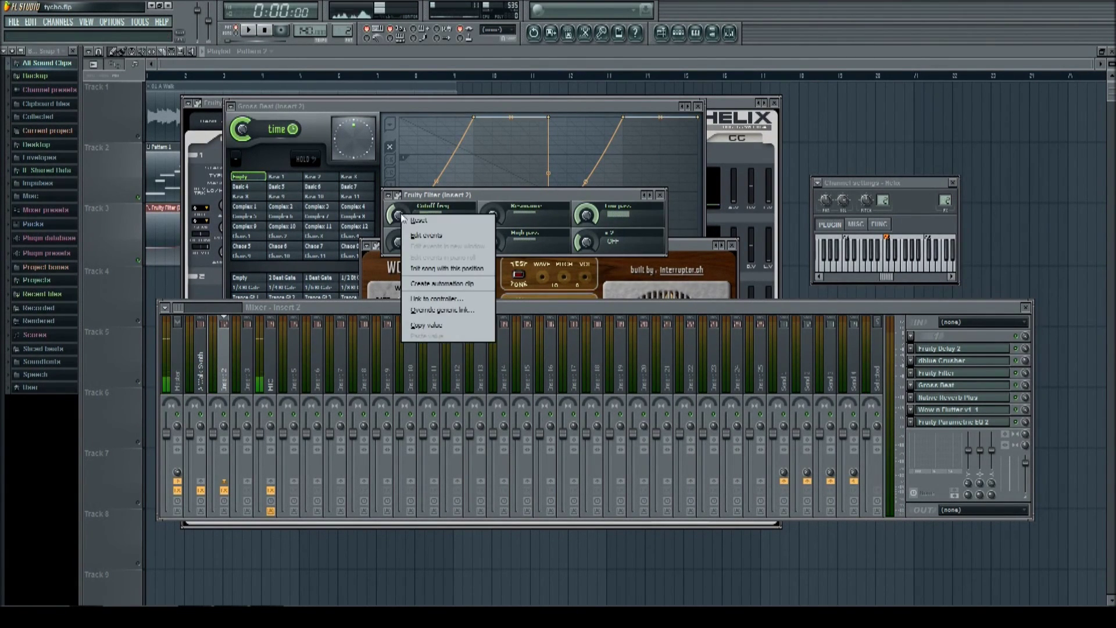
pyautogui.click(442, 283)
pyautogui.click(330, 57)
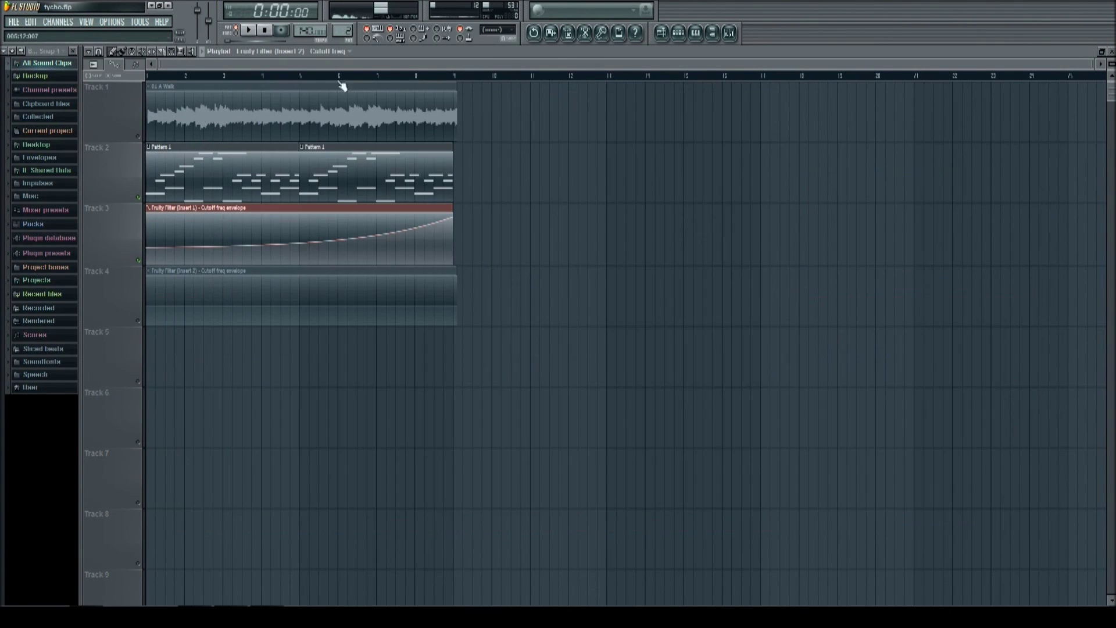
pyautogui.rightClick(357, 175)
pyautogui.rightClick(357, 232)
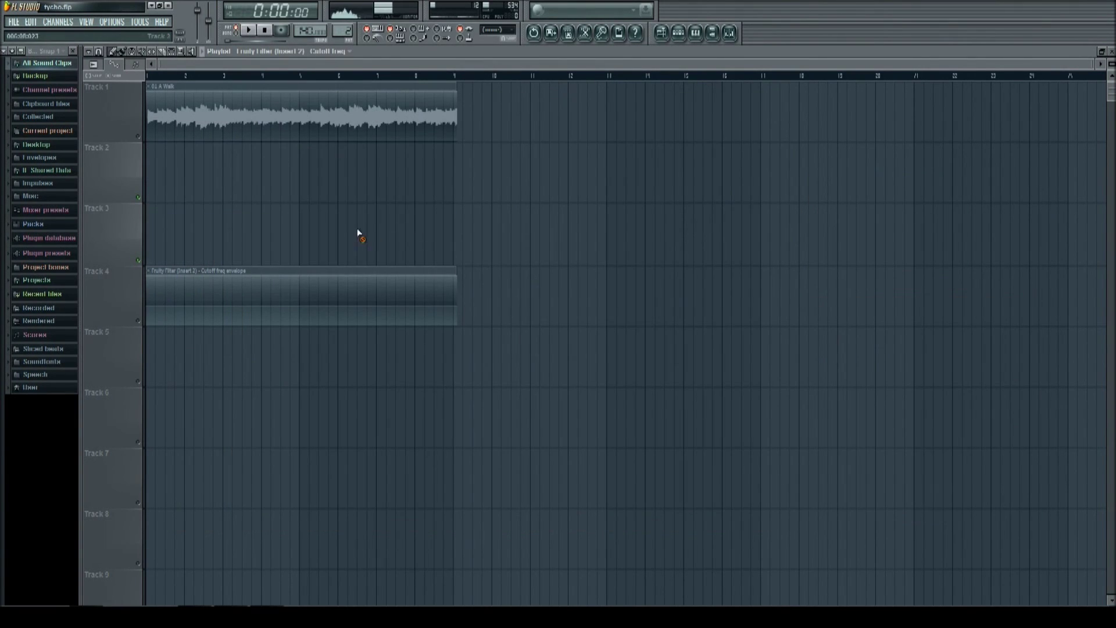
# Unmute Track 4 and shape its cutoff envelope into a straight ramp rising from the minimum to a moderately high end point.
pyautogui.click(142, 324)
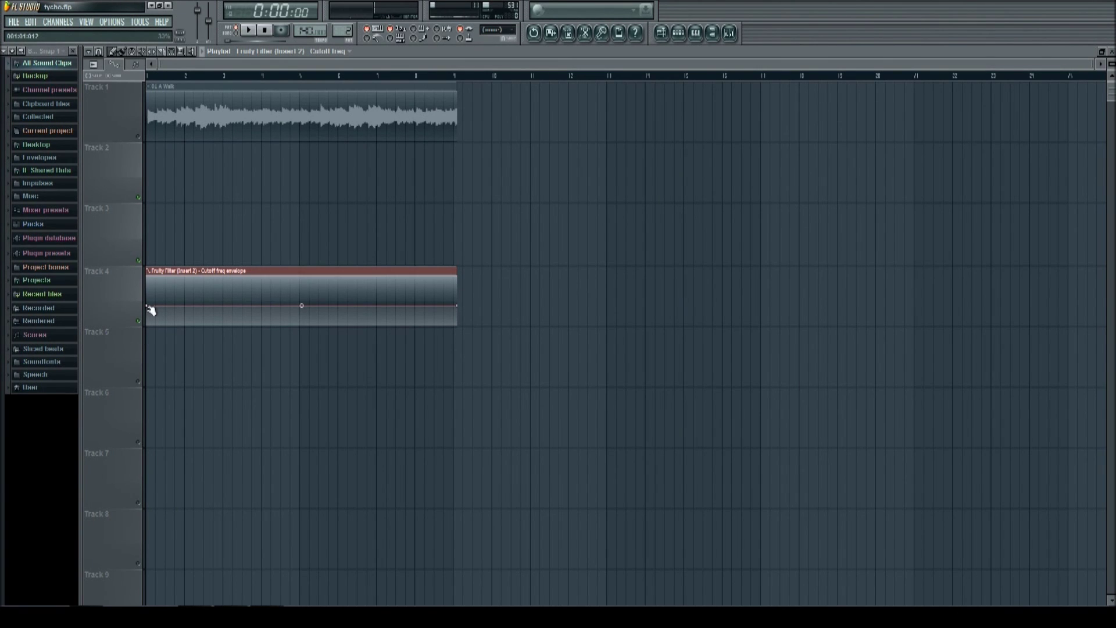
pyautogui.moveTo(147, 314); pyautogui.dragTo(149, 327)
pyautogui.moveTo(459, 306); pyautogui.dragTo(457, 285)
# Place two consecutive Pattern 2 clips on Track 3 from bar 1, above the cutoff automation.
pyautogui.press('KP_Add')
pyautogui.moveTo(181, 250); pyautogui.dragTo(156, 244)
pyautogui.moveTo(343, 247)
pyautogui.mouseDown()
pyautogui.moveTo(371, 236)
pyautogui.moveTo(344, 240)
pyautogui.mouseUp()
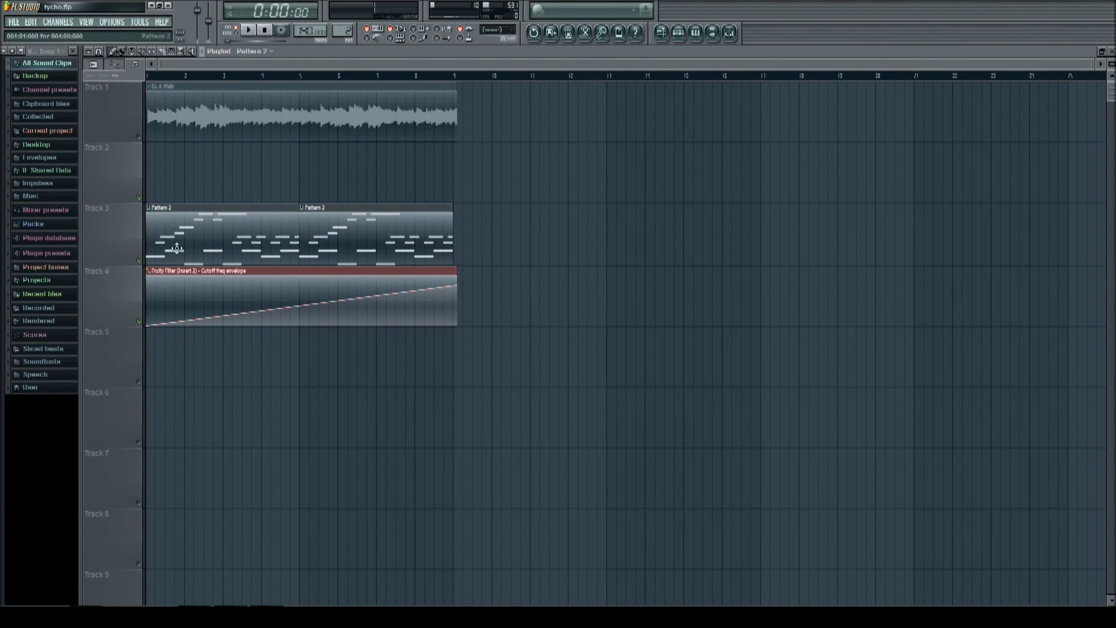
# Solo Track 1's reference audio, play it from the start, and slightly raise the start point of the Insert 2 cutoff envelope.
pyautogui.rightClick(138, 137)
pyautogui.moveTo(181, 76); pyautogui.dragTo(130, 83)
pyautogui.press('space')
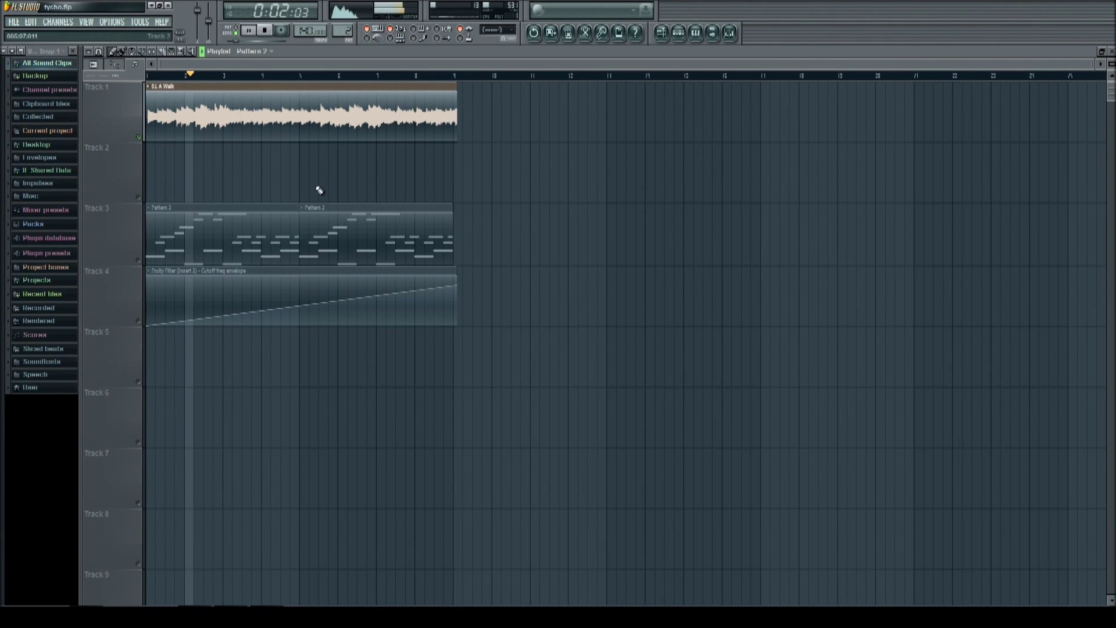
pyautogui.click(146, 329)
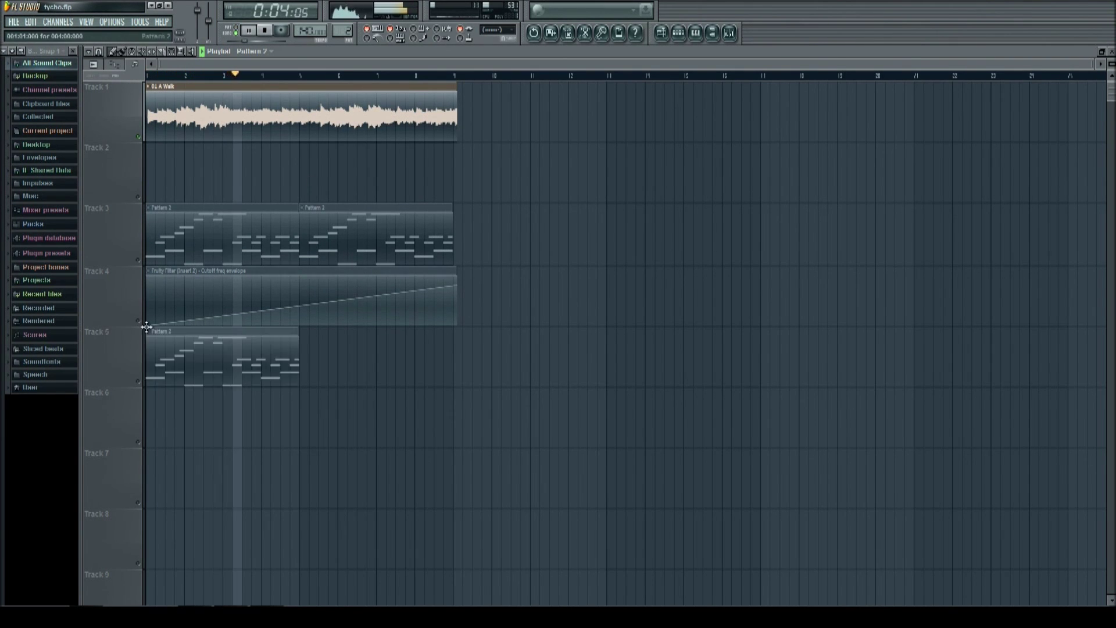
pyautogui.rightClick(235, 327)
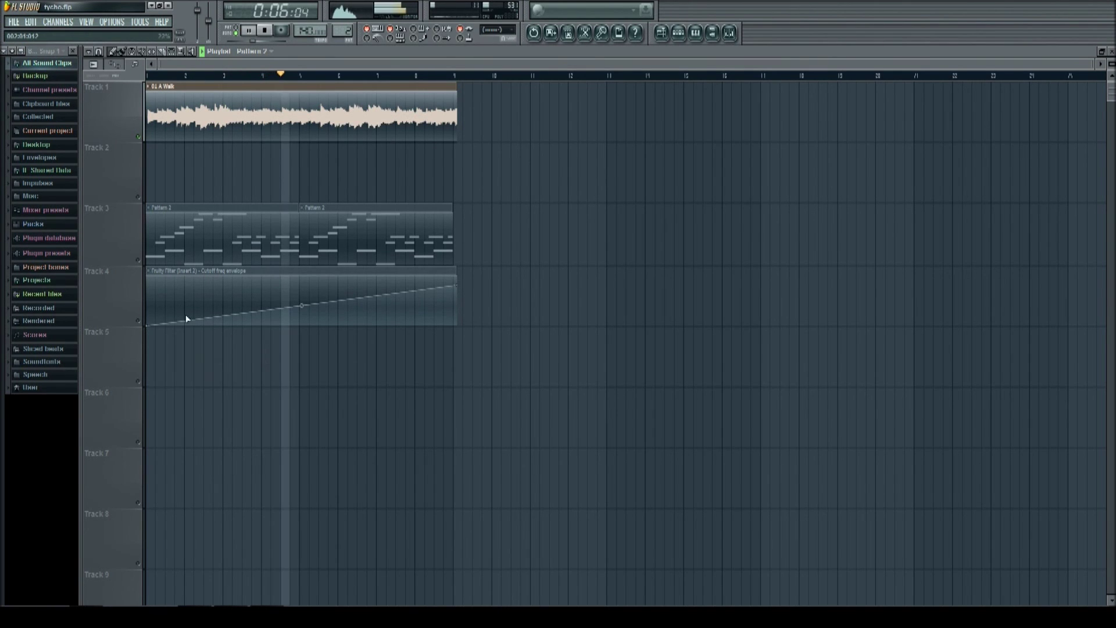
pyautogui.press('space')
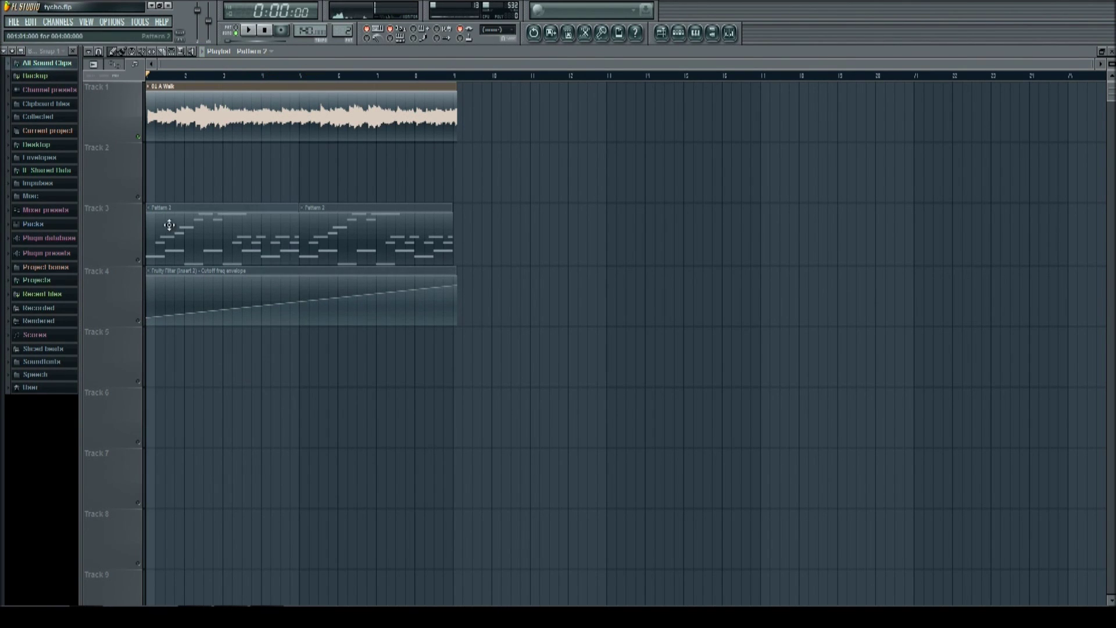
# Enable only Tracks 3 and 4, bend the cutoff envelope downward, raise its end point slightly, and audition the filter sweep.
pyautogui.rightClick(138, 260)
pyautogui.click(138, 320)
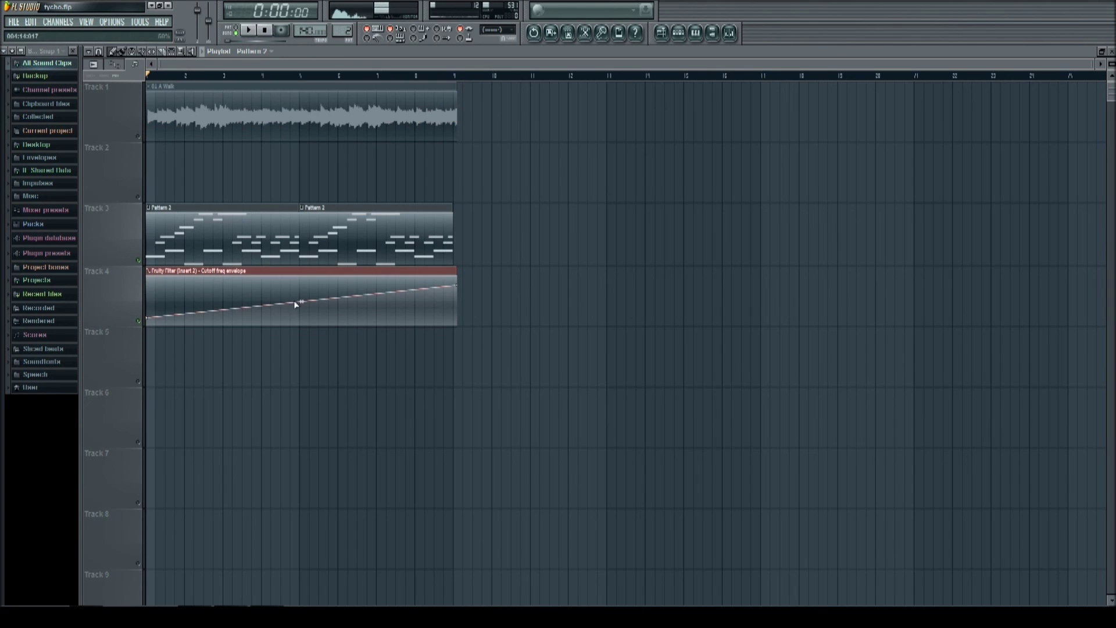
pyautogui.moveTo(297, 303); pyautogui.dragTo(297, 326)
pyautogui.press('space')
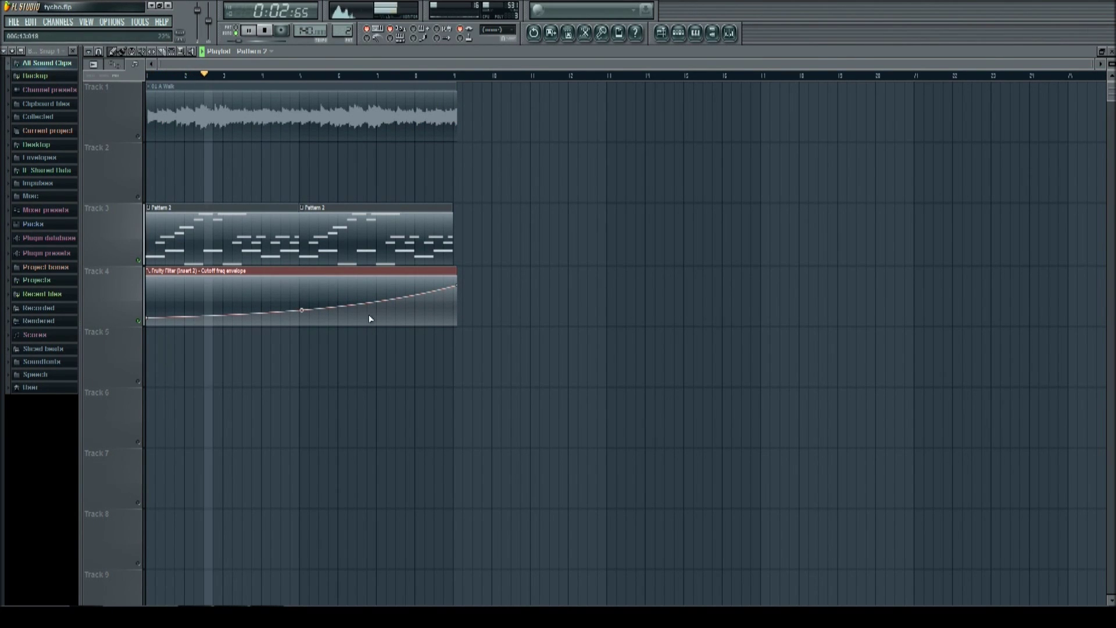
pyautogui.moveTo(460, 283); pyautogui.dragTo(458, 282)
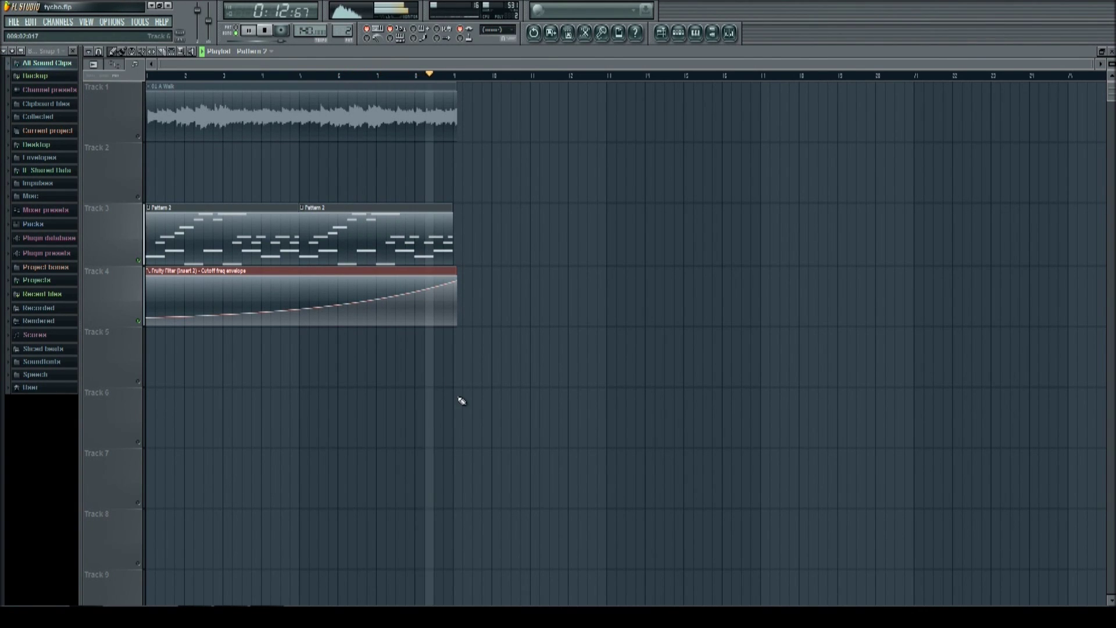
pyautogui.press('space')
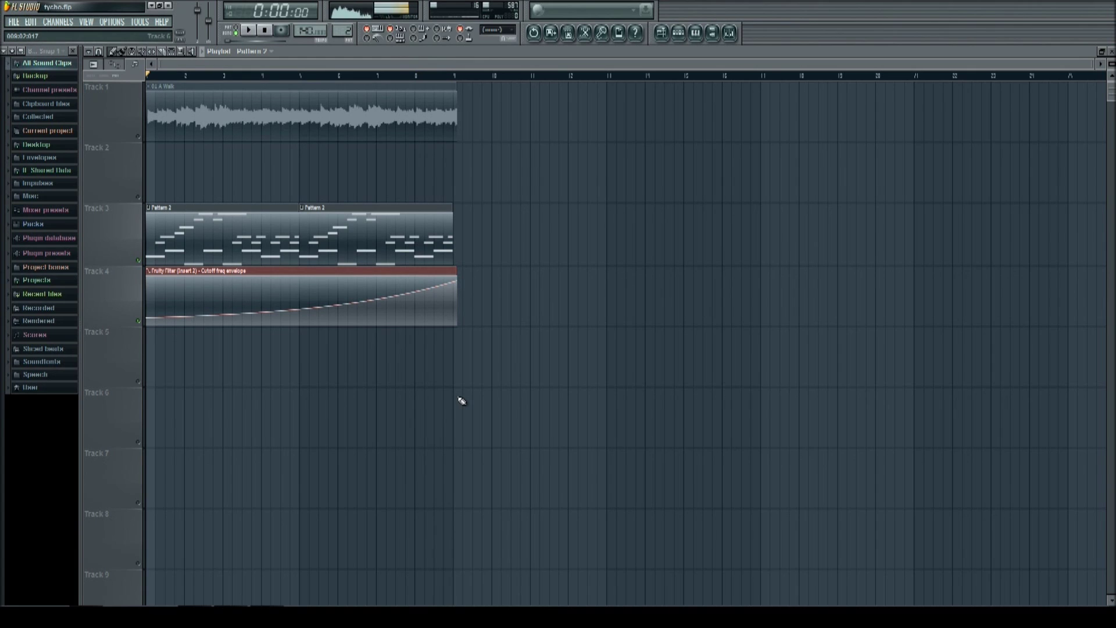